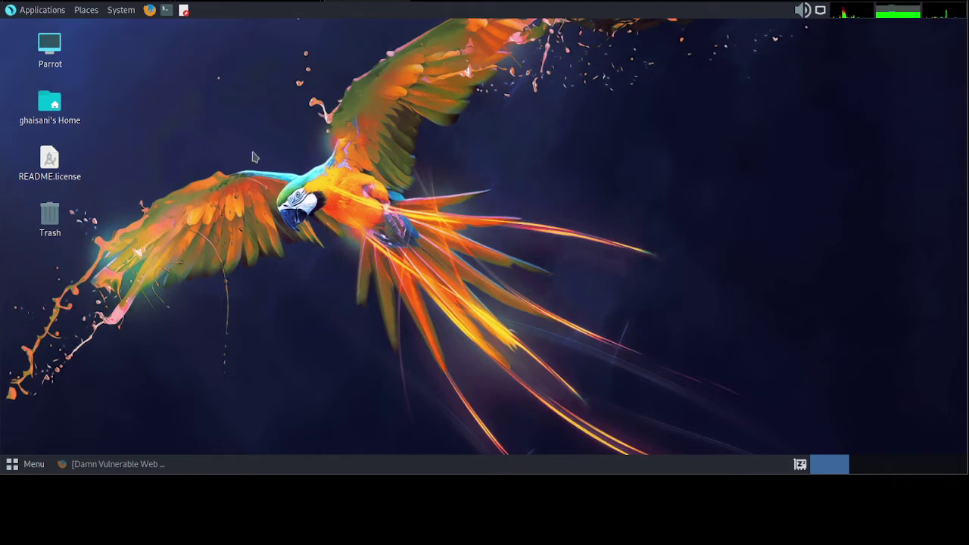
Restore the DVWA window, log out, and fill in the saved admin username
left_click(118, 464)
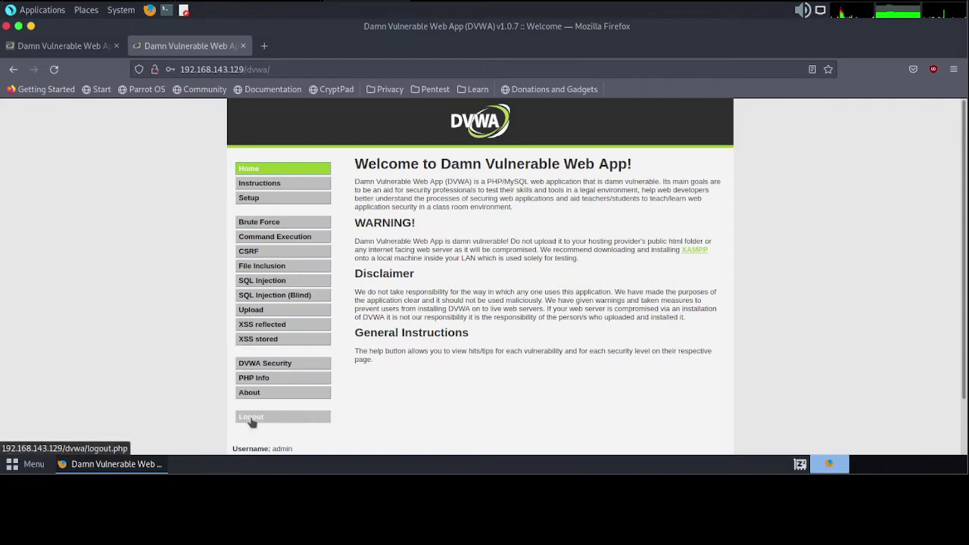
left_click(309, 416)
left_click(461, 235)
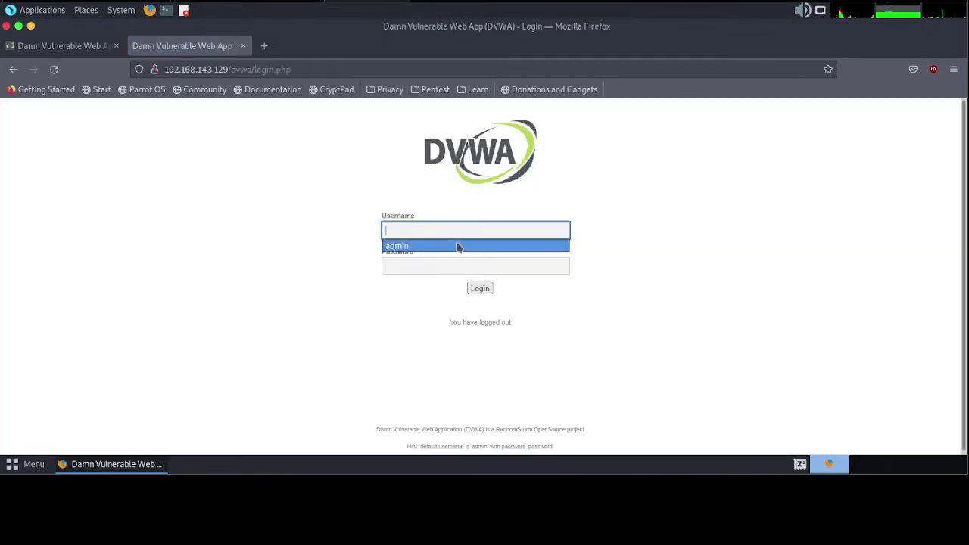
left_click(457, 247)
left_click(455, 271)
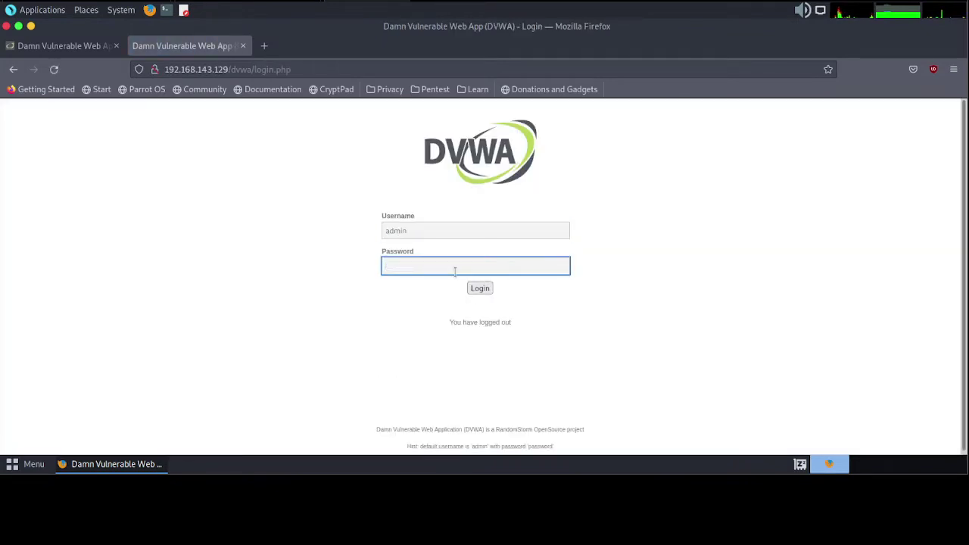
Enter the admin password, fixing a typo, log in, and dismiss the Save login prompt
type("pass")
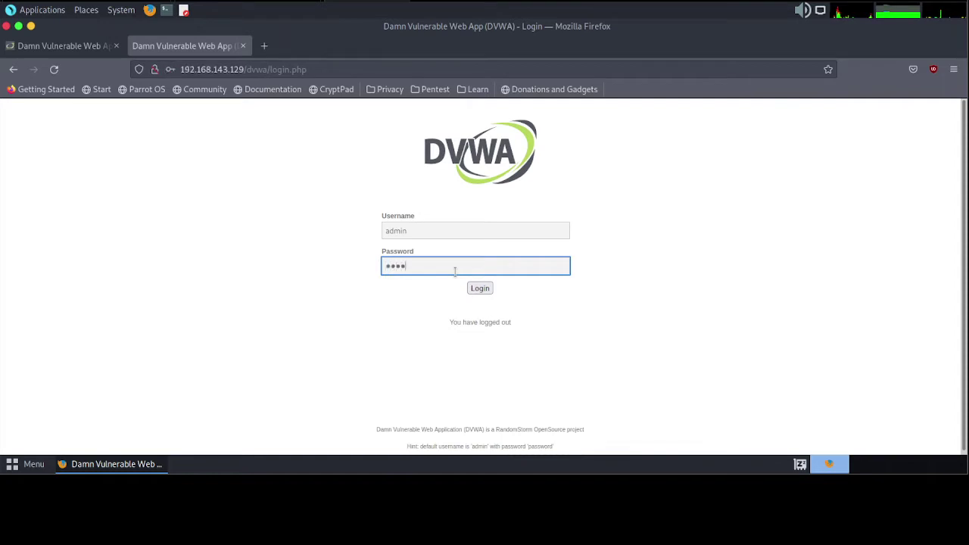
type("rd")
left_click_drag(431, 266, 374, 266)
type("pa")
type("word")
left_click(480, 291)
left_click(465, 281)
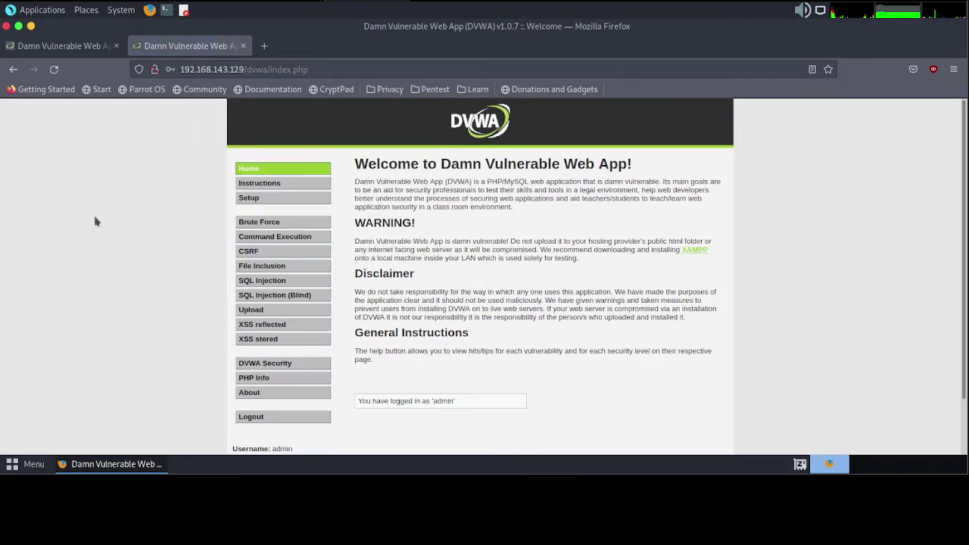
Log out of DVWA again to return to the login page
scroll(536, 332, "down", 2)
scroll(429, 274, "up", 2)
left_click(251, 419)
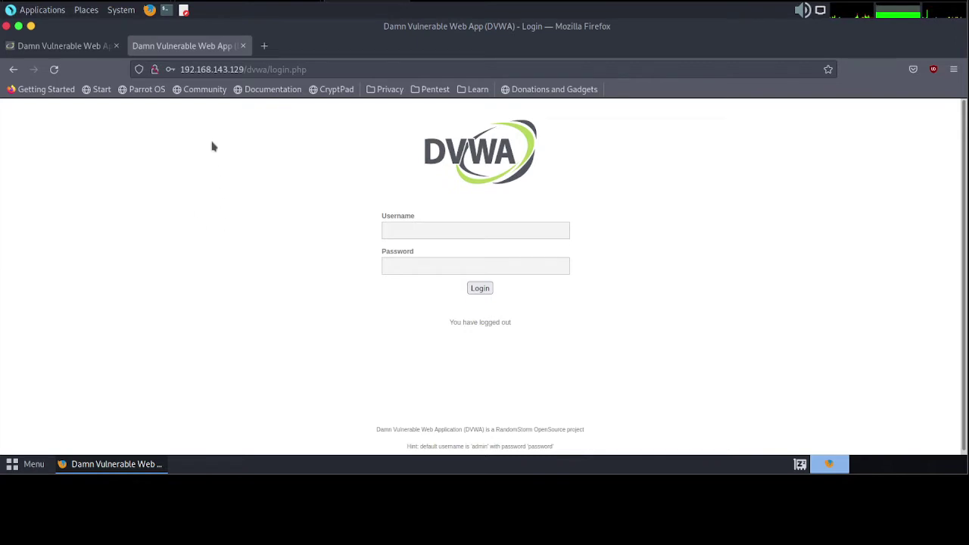
Open a maximized Parrot Terminal with the text enlarged twice
left_click(167, 13)
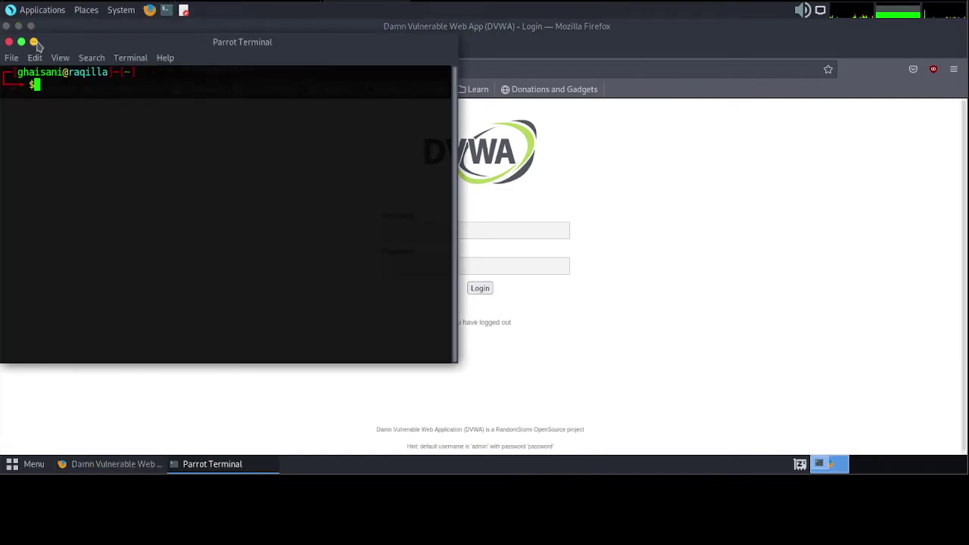
left_click(22, 41)
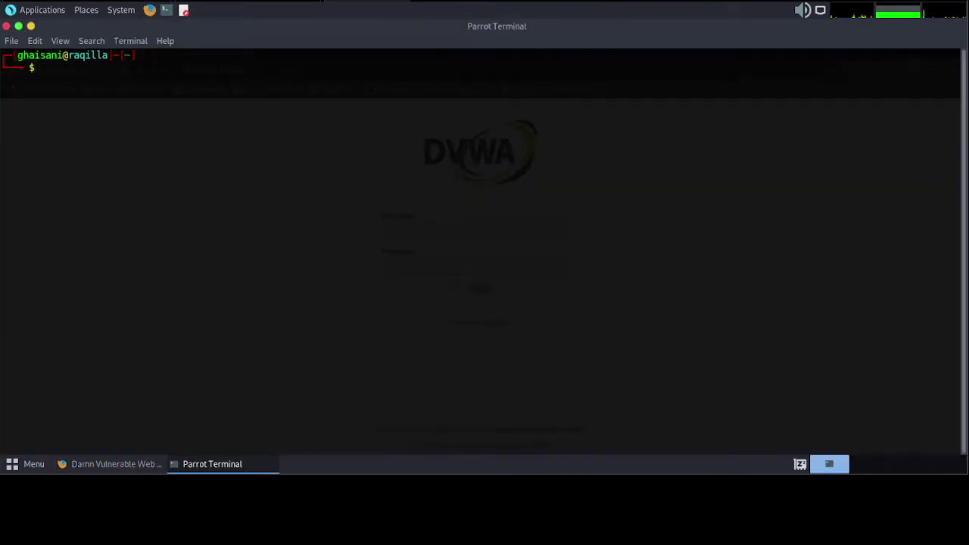
key("ctrl+plus")
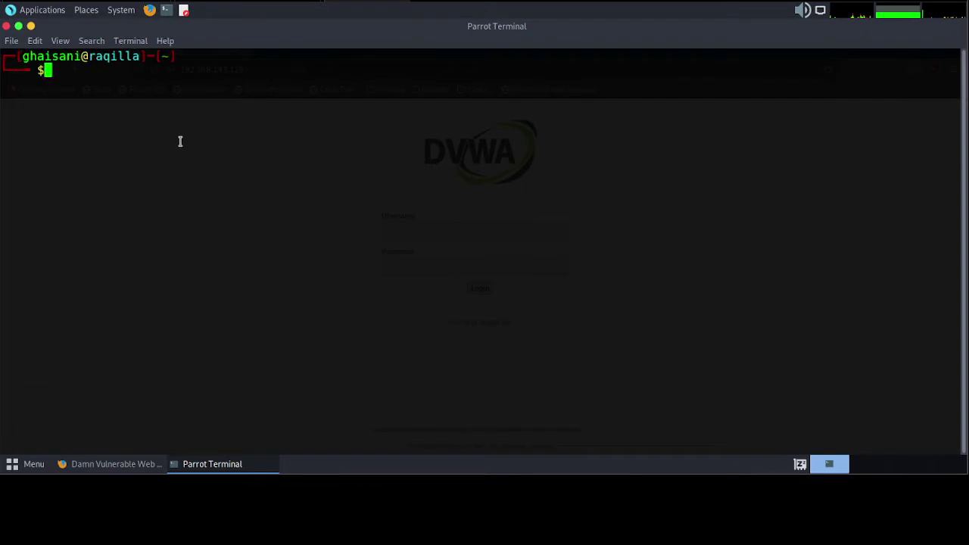
key("ctrl+plus")
key("ctrl+plus")
key("ctrl+plus")
key("ctrl+plus")
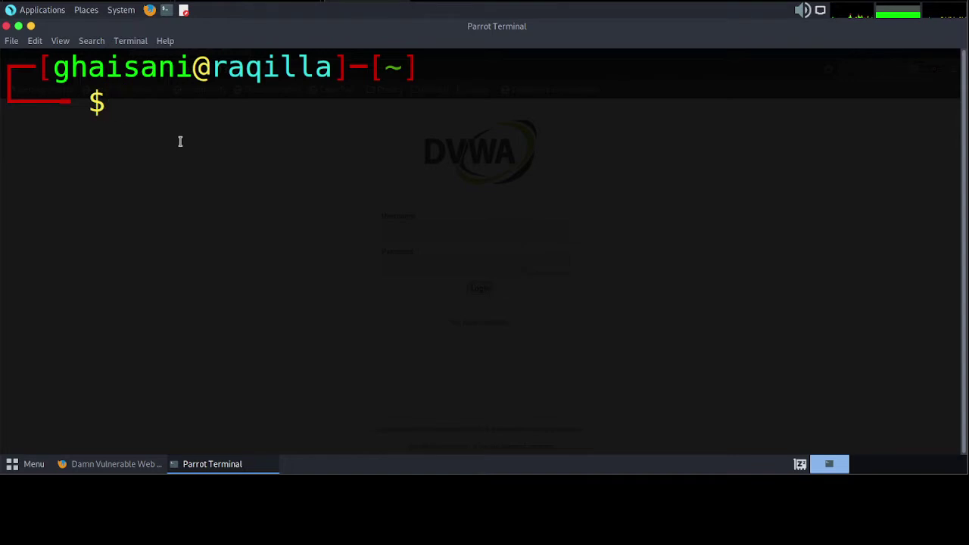
Run ifconfig and locate the ens33 address 192.168.143.132 in the output
type("ifd")
key("BackSpace")
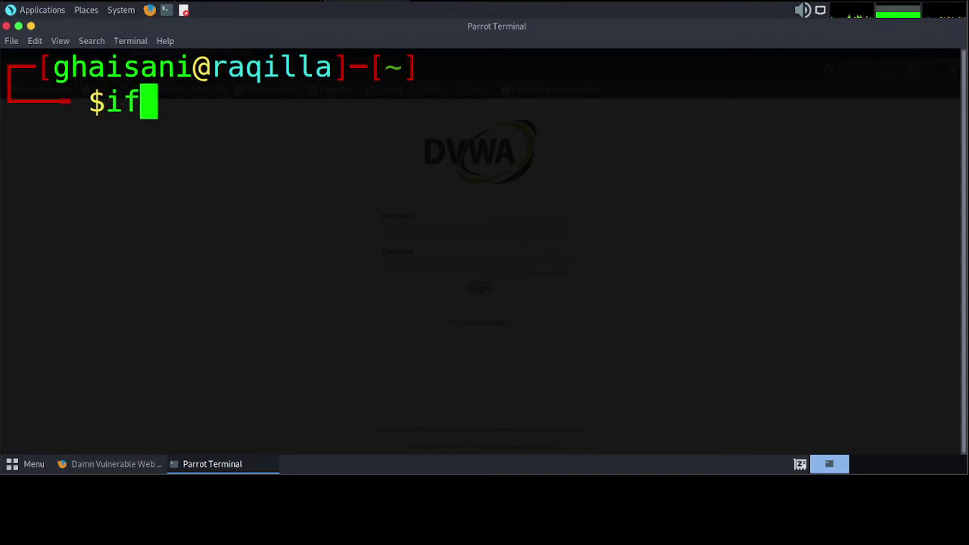
type("config")
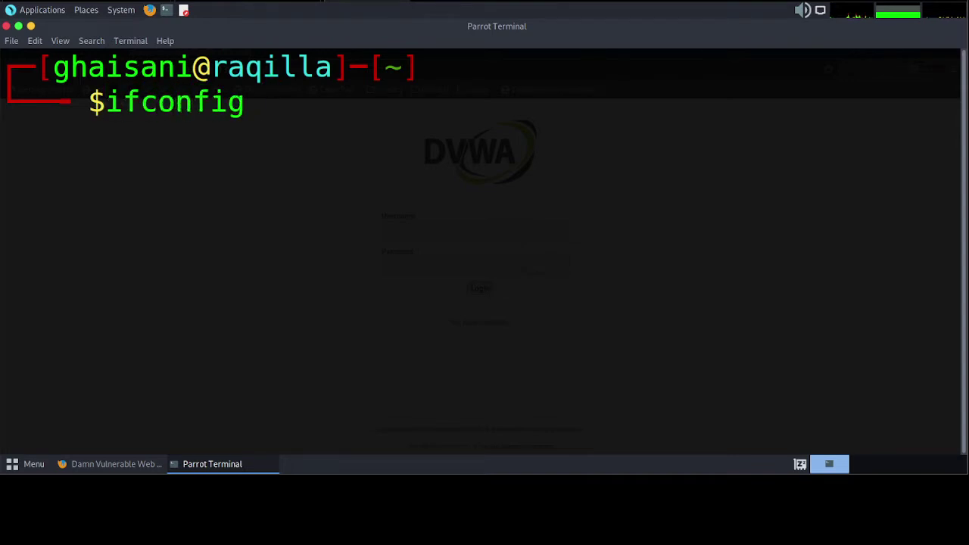
key("Return")
scroll(228, 118, "up", 1)
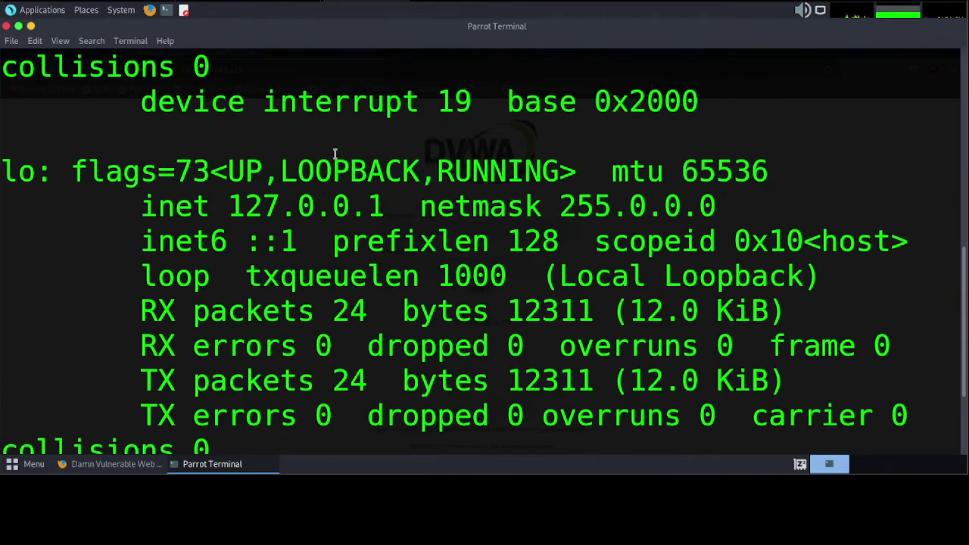
scroll(335, 154, "up", 2)
scroll(335, 155, "up", 2)
scroll(336, 155, "up", 3)
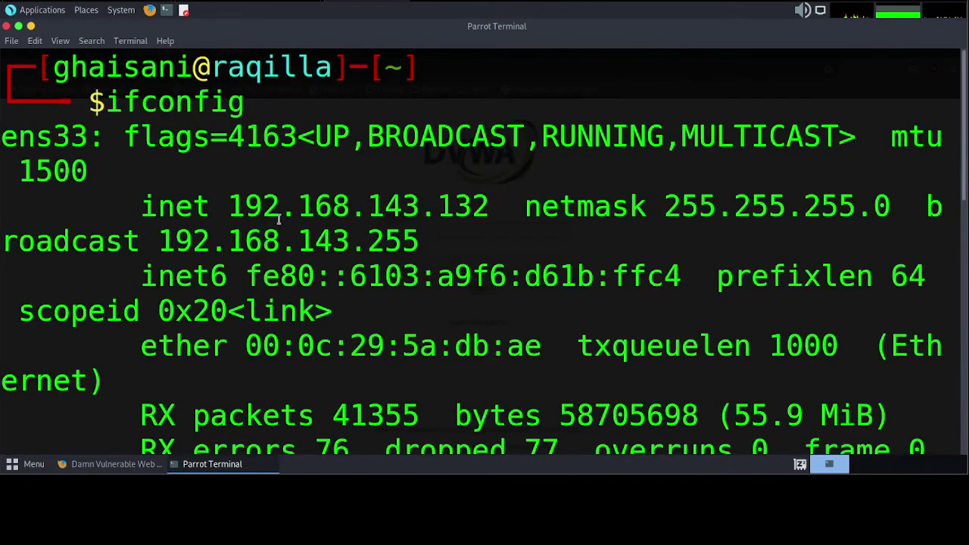
left_click_drag(228, 205, 487, 210)
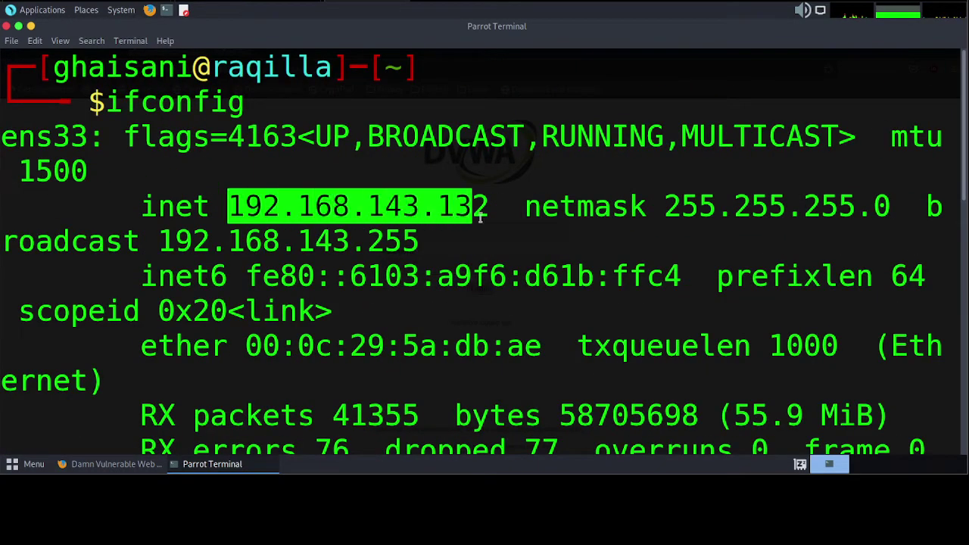
left_click(407, 210)
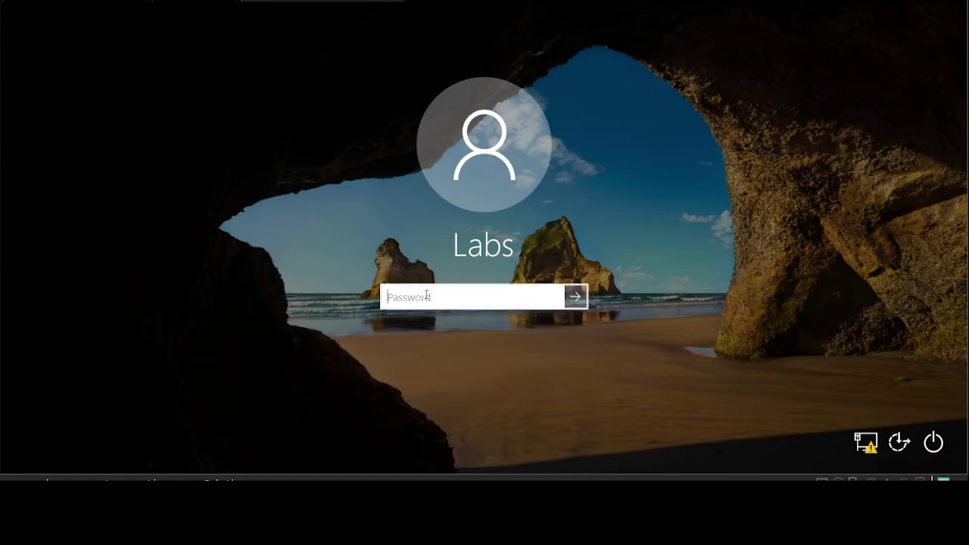
Sign in to Windows with the account password, launch Firefox, then reselect 192.168.143.132 in the terminal
key("Return")
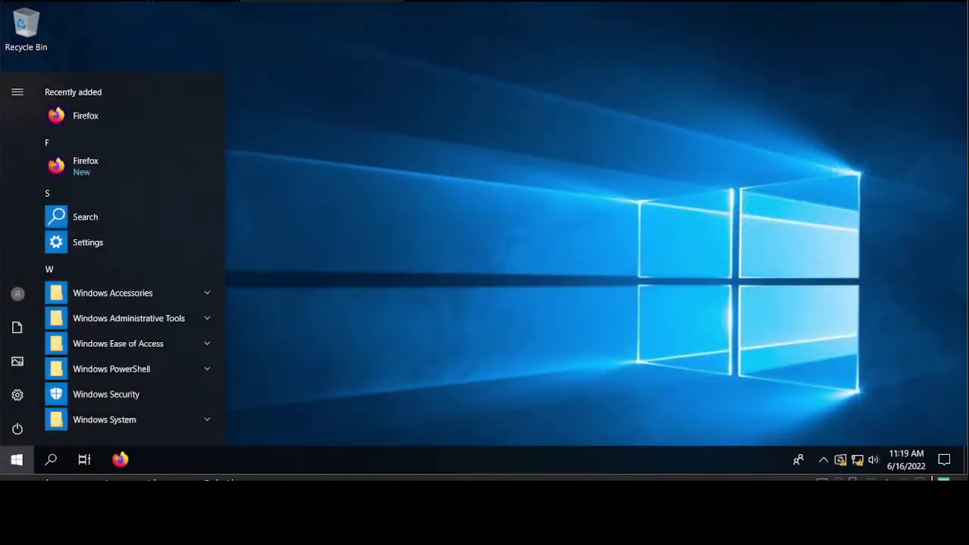
left_click(410, 219)
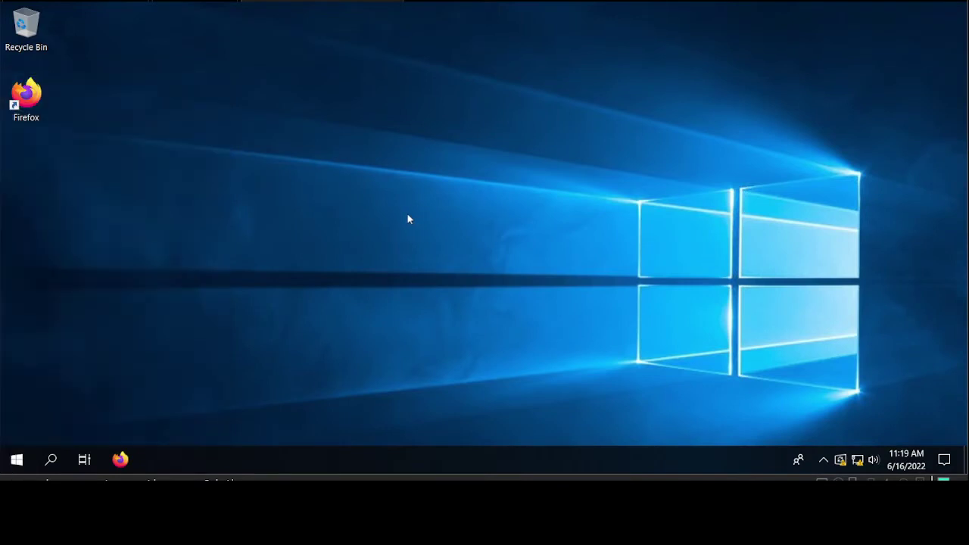
left_click(121, 459)
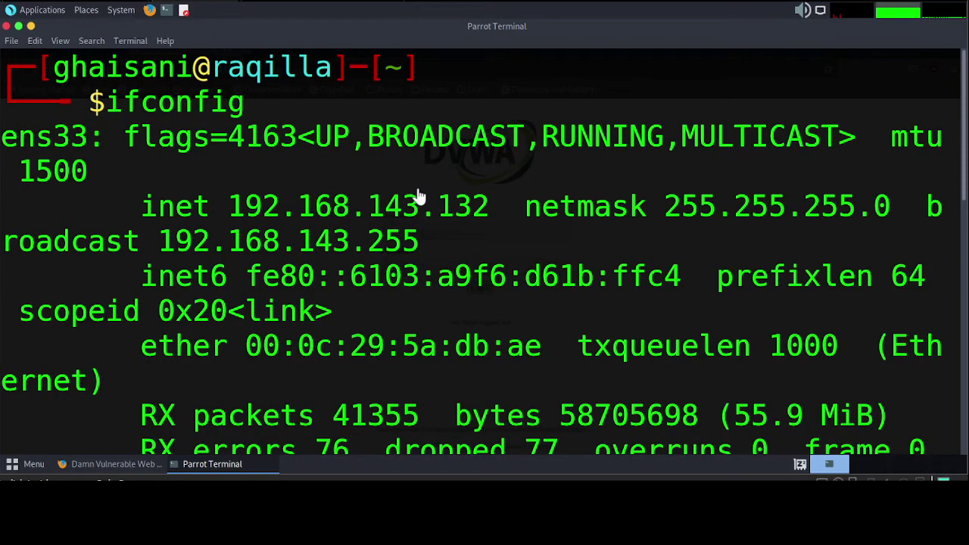
left_click_drag(229, 206, 491, 212)
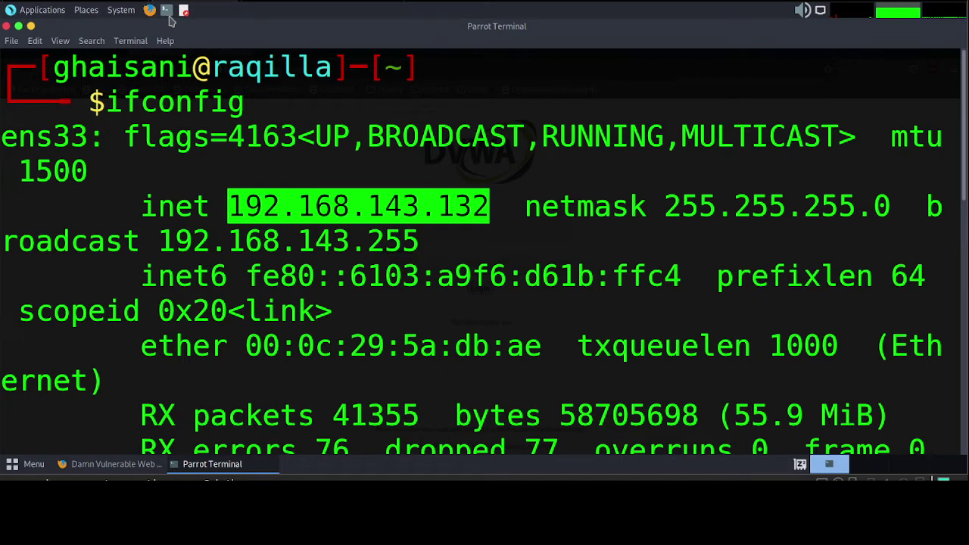
Hide the terminal, close the extra DVWA login tab, and log out of DVWA
left_click(30, 26)
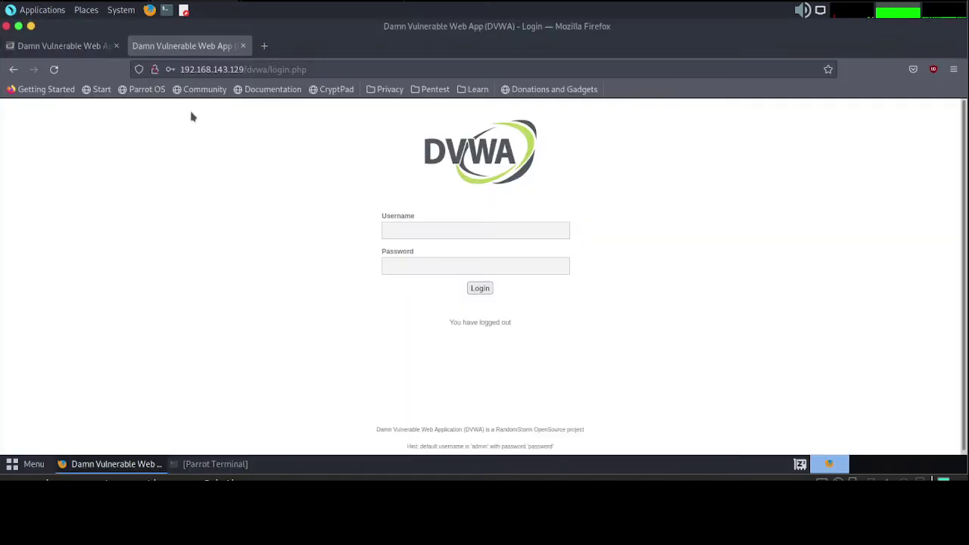
left_click(407, 235)
left_click(231, 207)
left_click(242, 46)
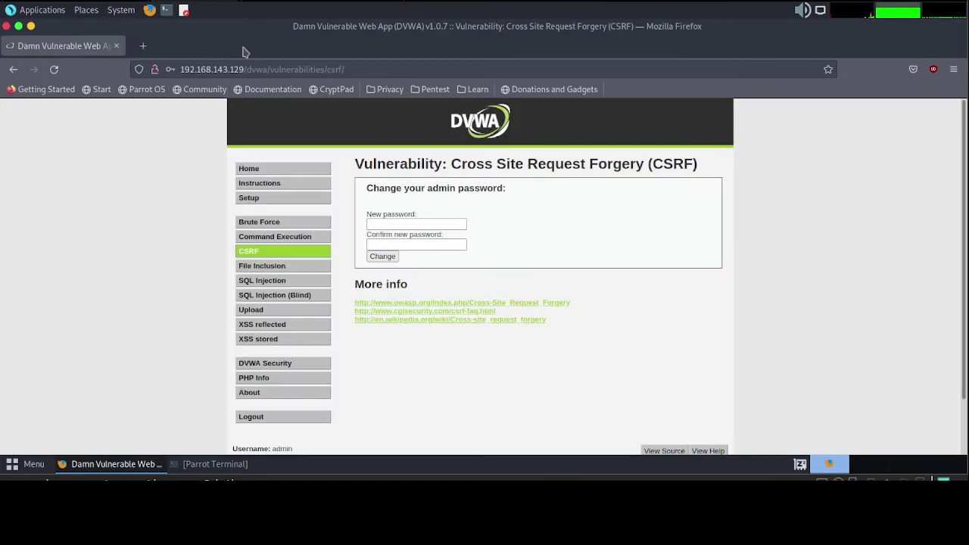
left_click(263, 419)
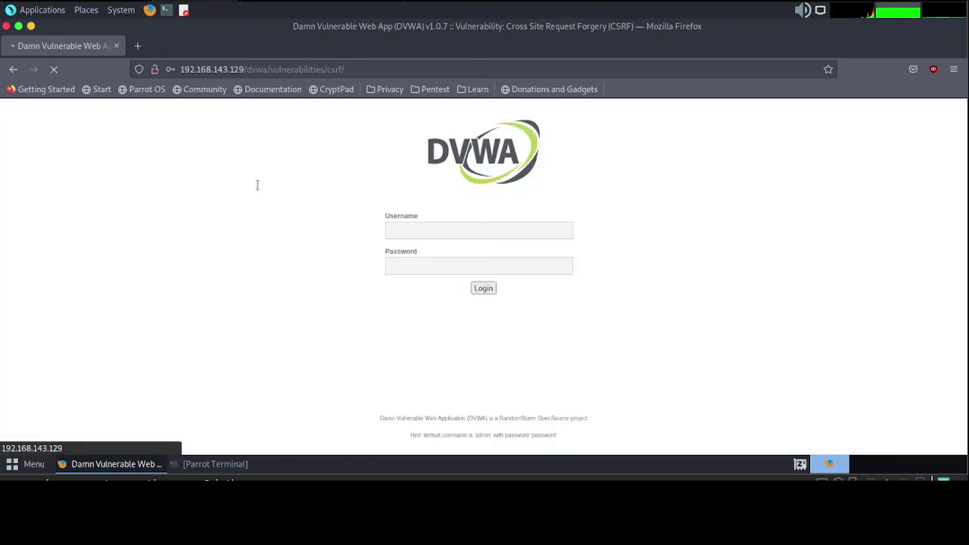
Log back in as admin using the saved username, dismiss Save login, and open the Places menu
left_click(411, 231)
key("Down")
key("Return")
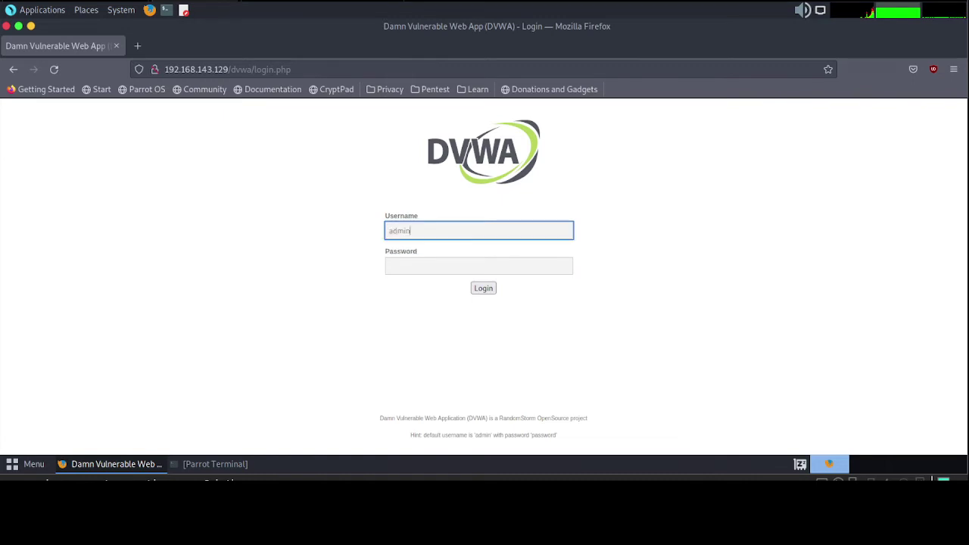
left_click(413, 262)
type("pas")
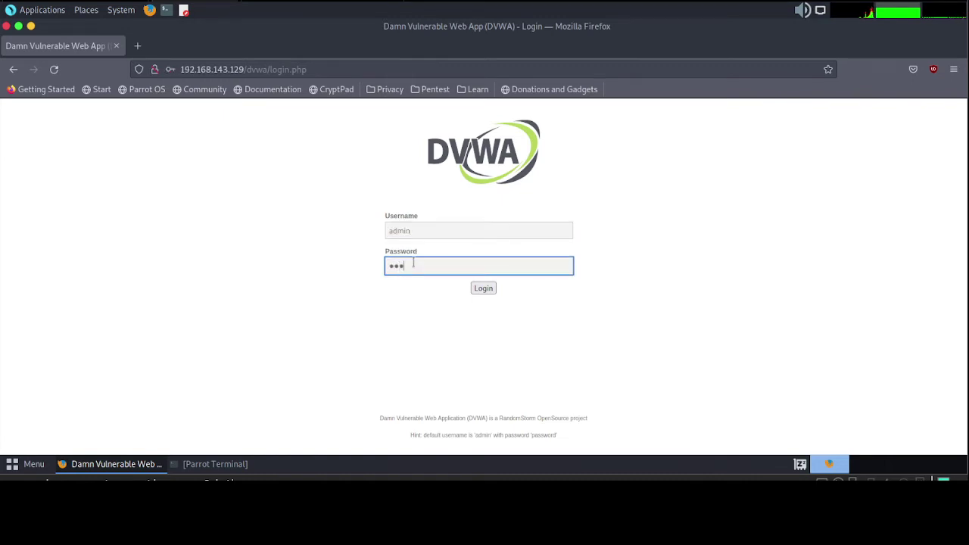
type("ord")
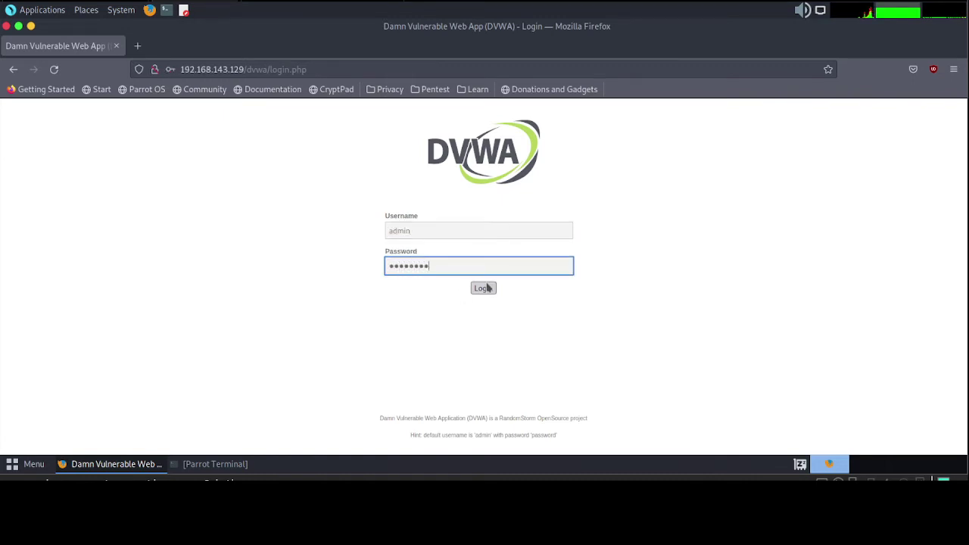
left_click(486, 289)
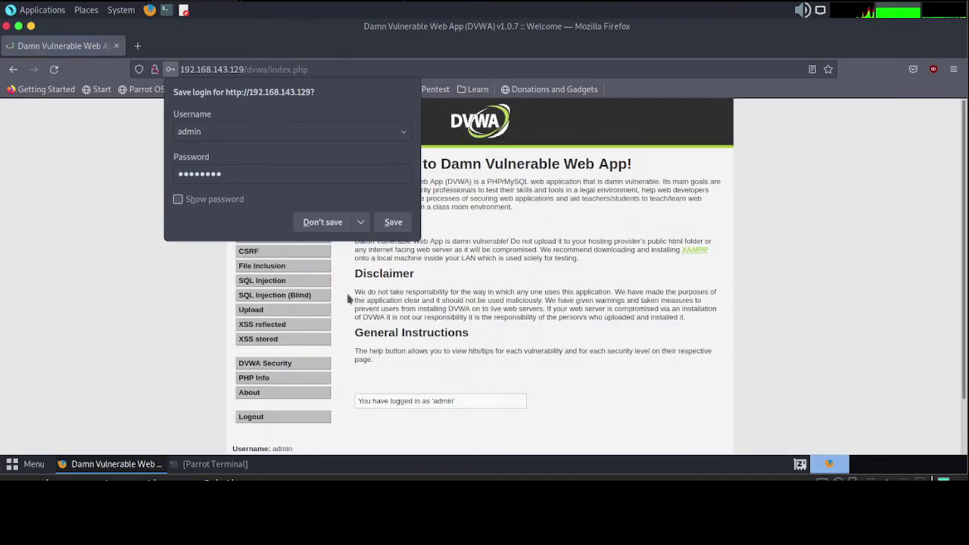
left_click(348, 300)
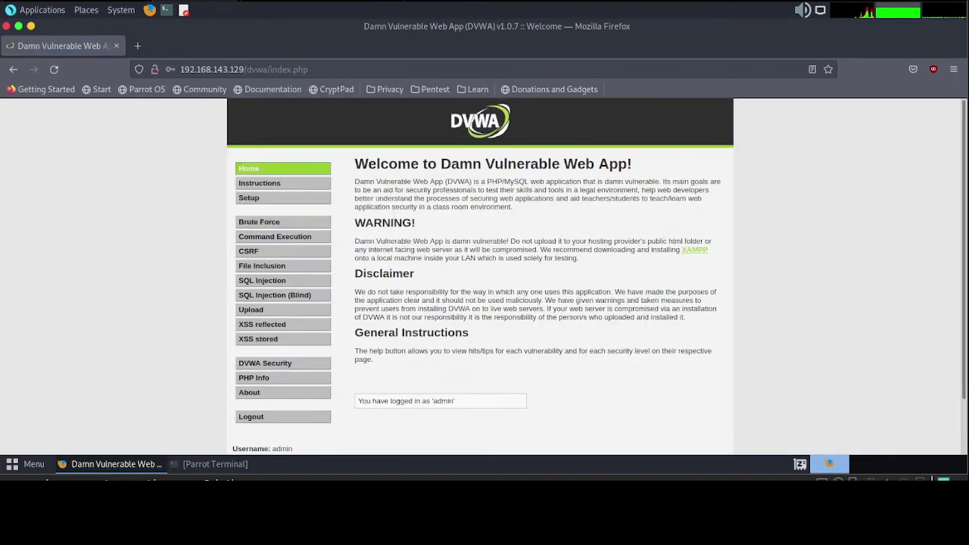
left_click(92, 11)
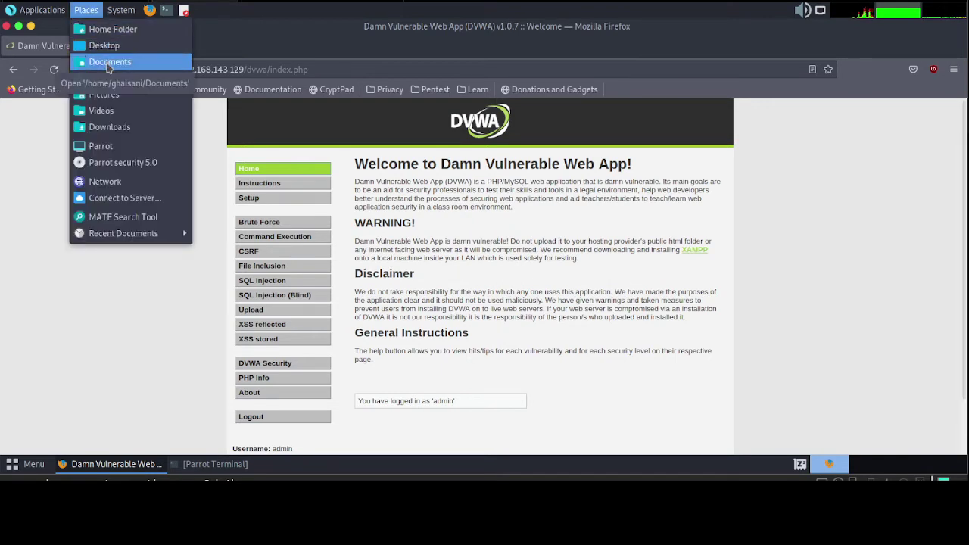
Open csrf.html from Documents in Pluma, check its new password value, and close Pluma
left_click(110, 62)
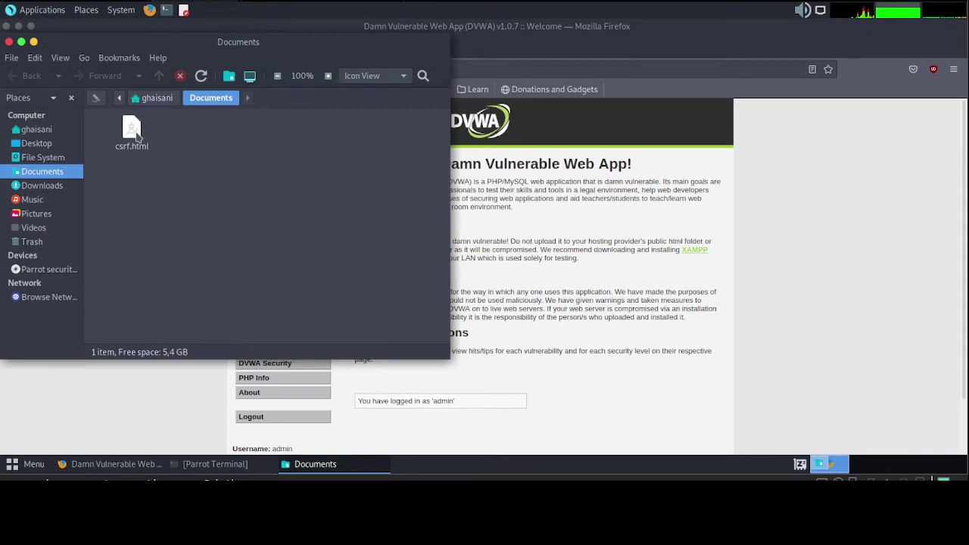
right_click(137, 134)
left_click(155, 142)
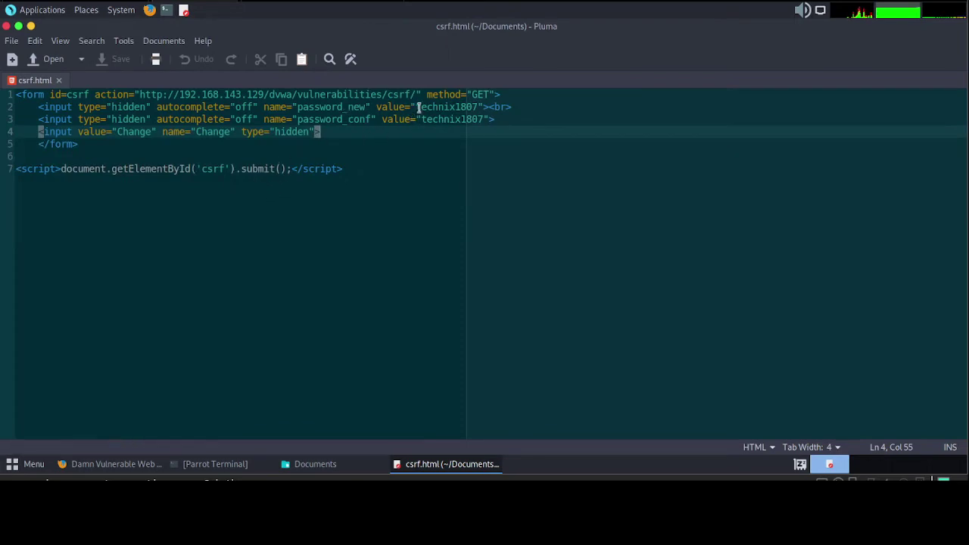
left_click_drag(418, 106, 472, 107)
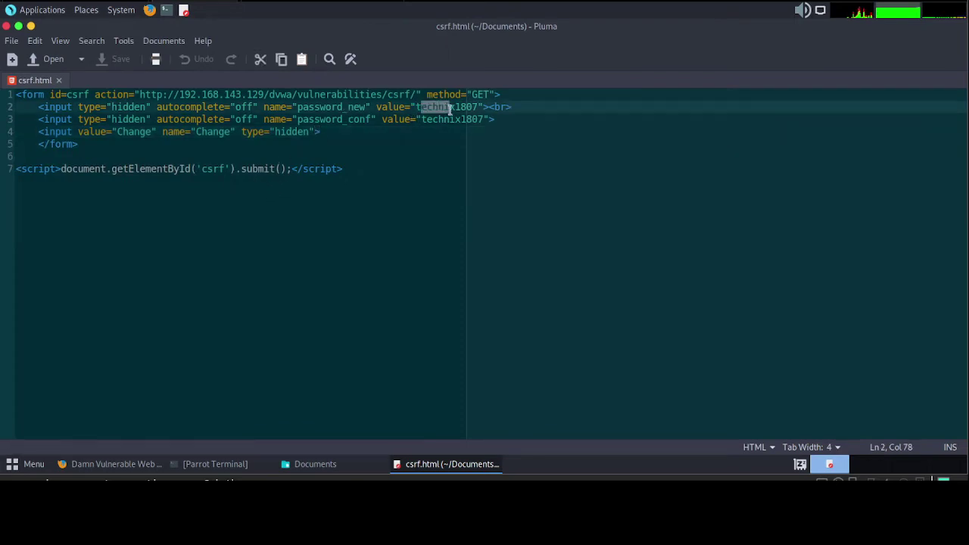
left_click(409, 157)
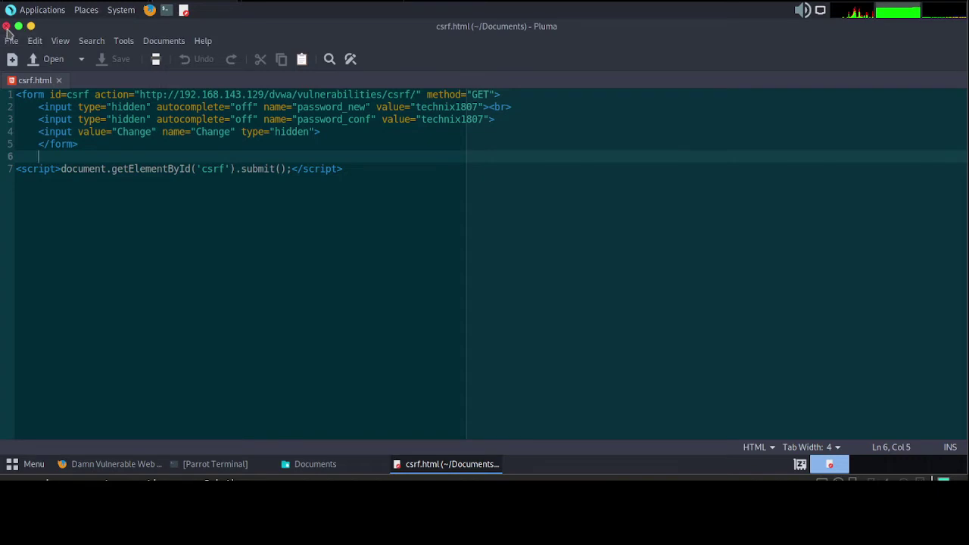
left_click(7, 26)
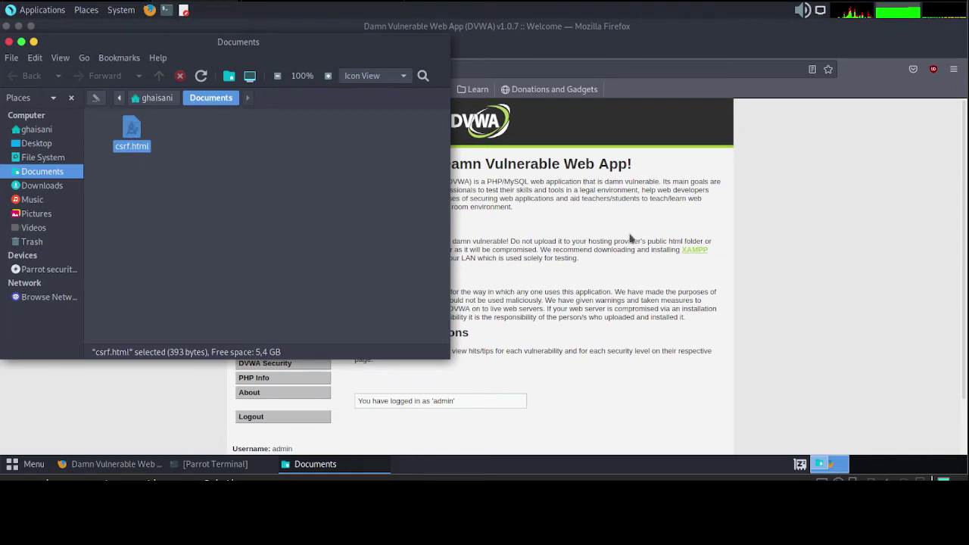
Open a maximized terminal and adjust its text size larger
left_click(167, 11)
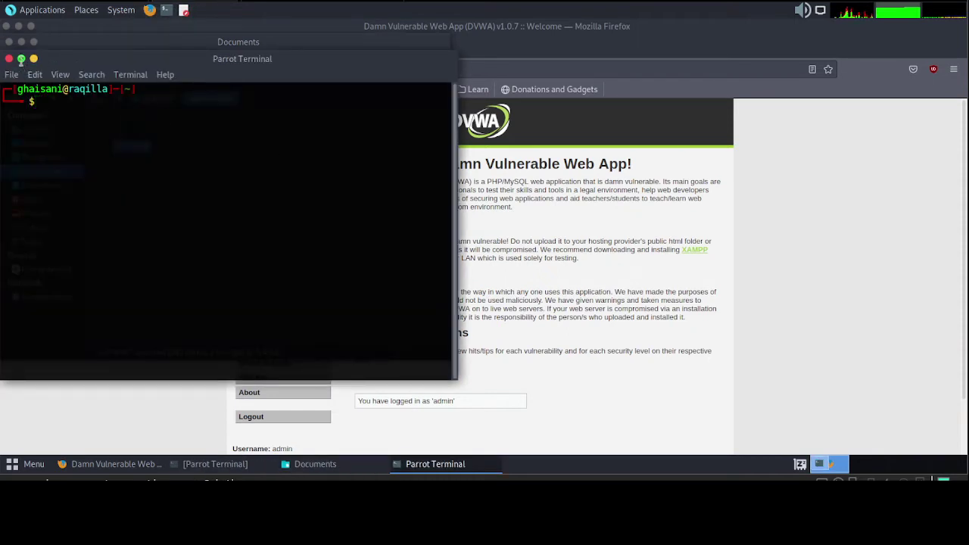
left_click(21, 58)
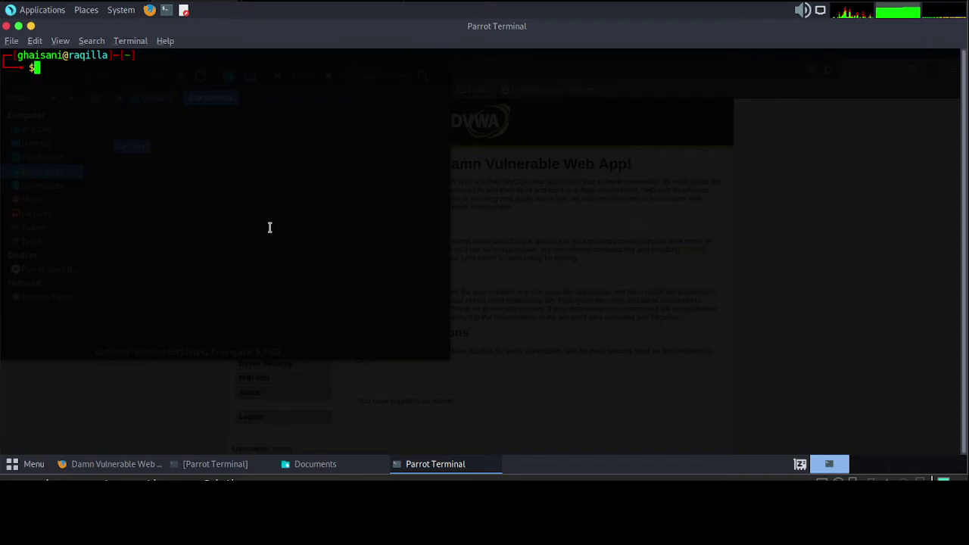
key("ctrl+plus")
key("ctrl+plus")
key("ctrl+plus")
key("ctrl+plus")
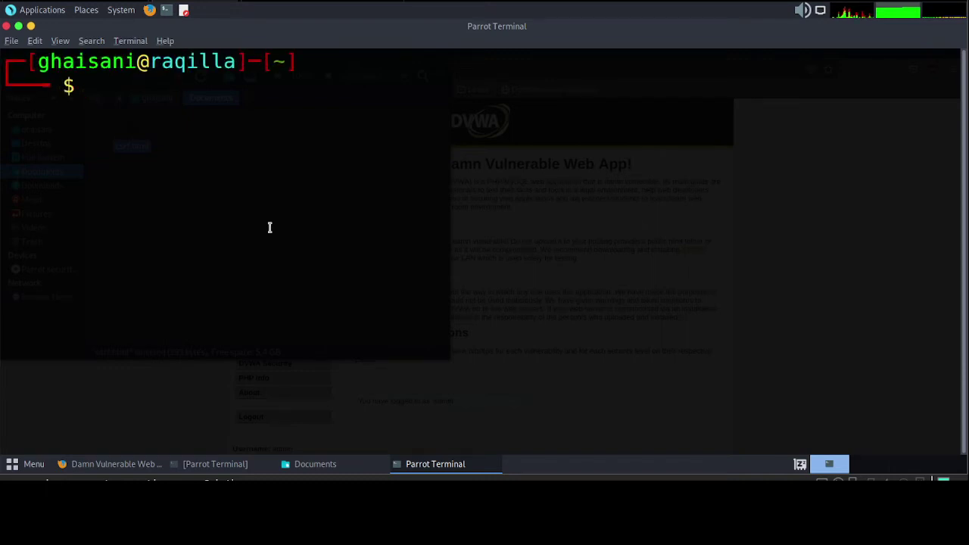
key("ctrl+plus")
key("ctrl+plus")
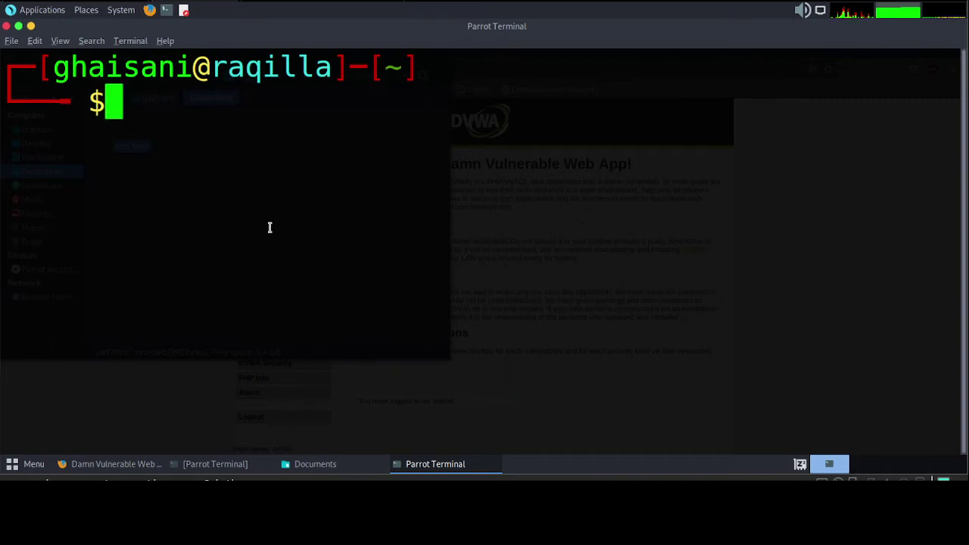
key("ctrl+plus")
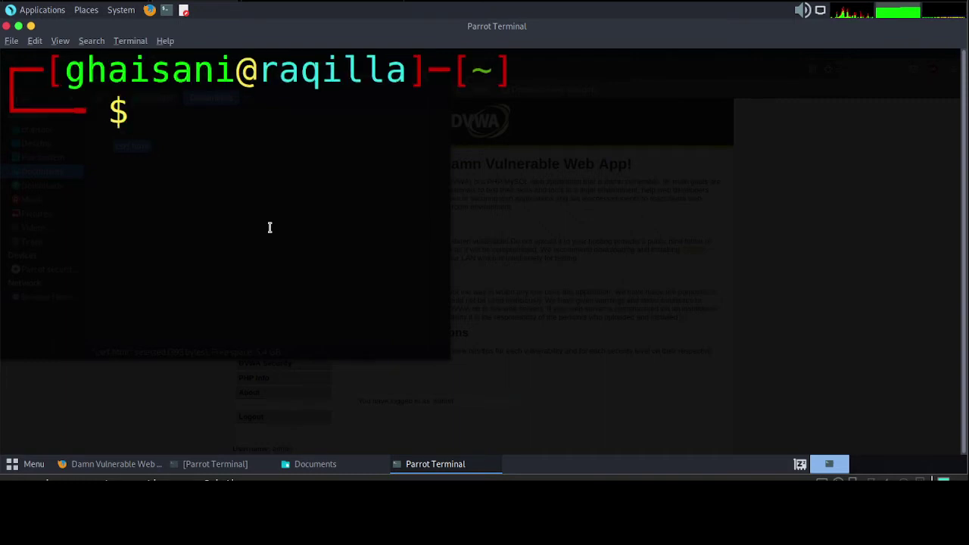
key("ctrl+minus")
key("ctrl+minus")
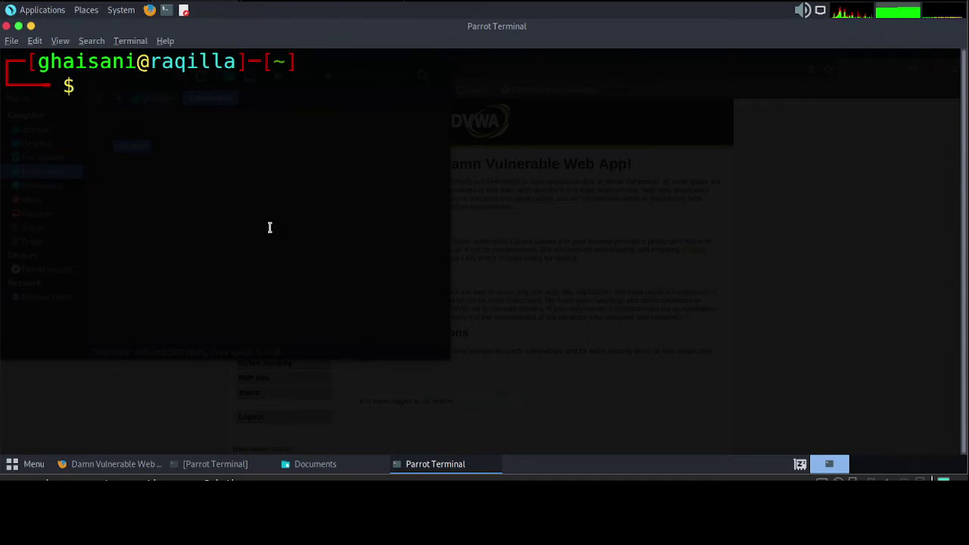
Change into /var/www/html and list index.html and index.nginx-debian.html
type("v")
key("BackSpace")
type("cd /")
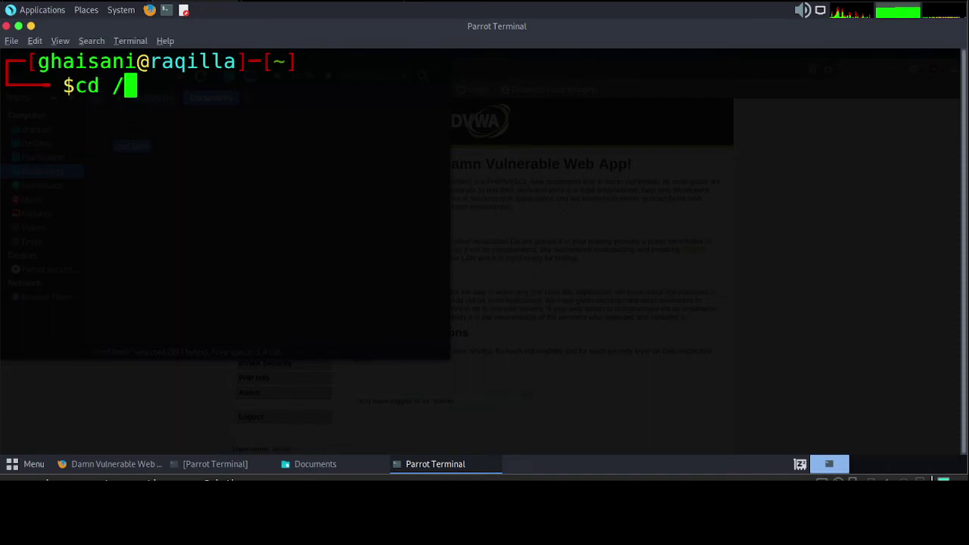
type("var//www")
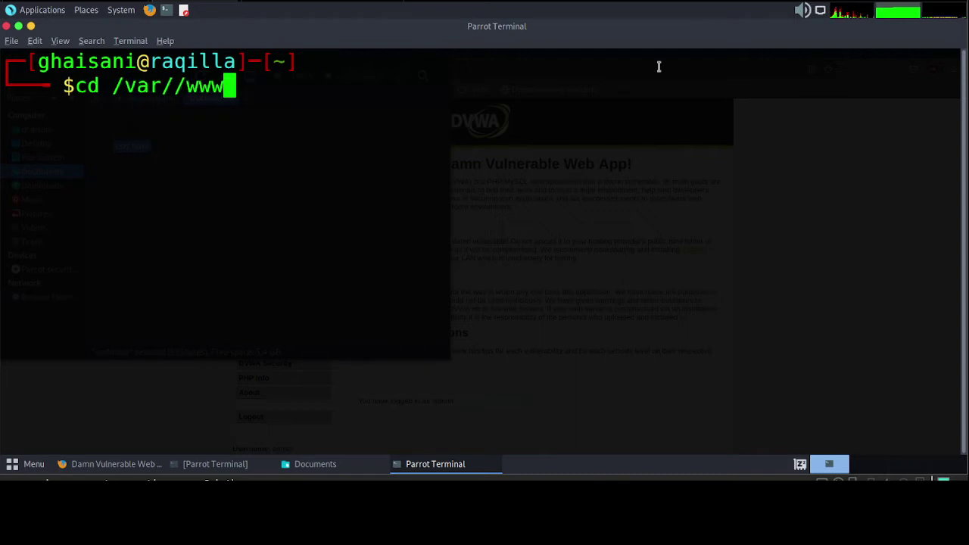
type("/ht")
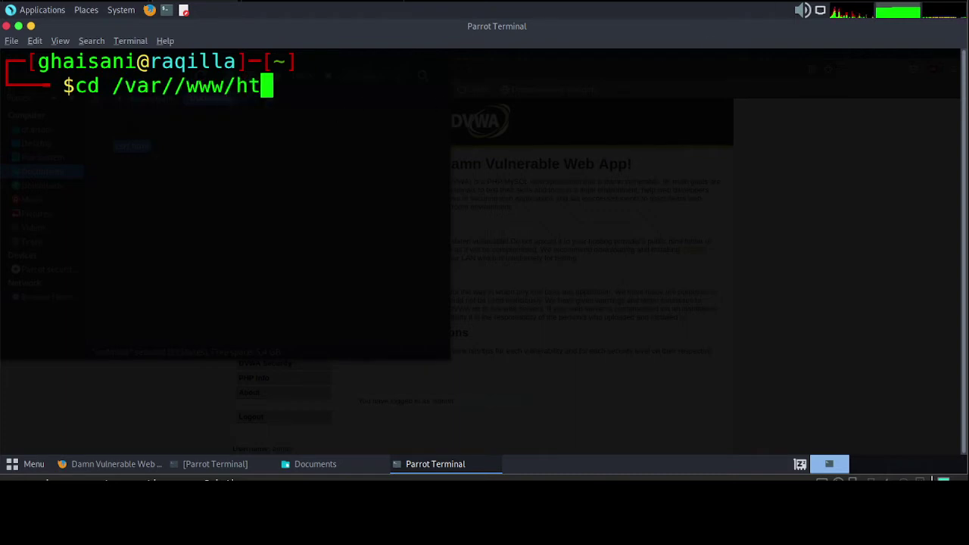
type("ml")
key("Return")
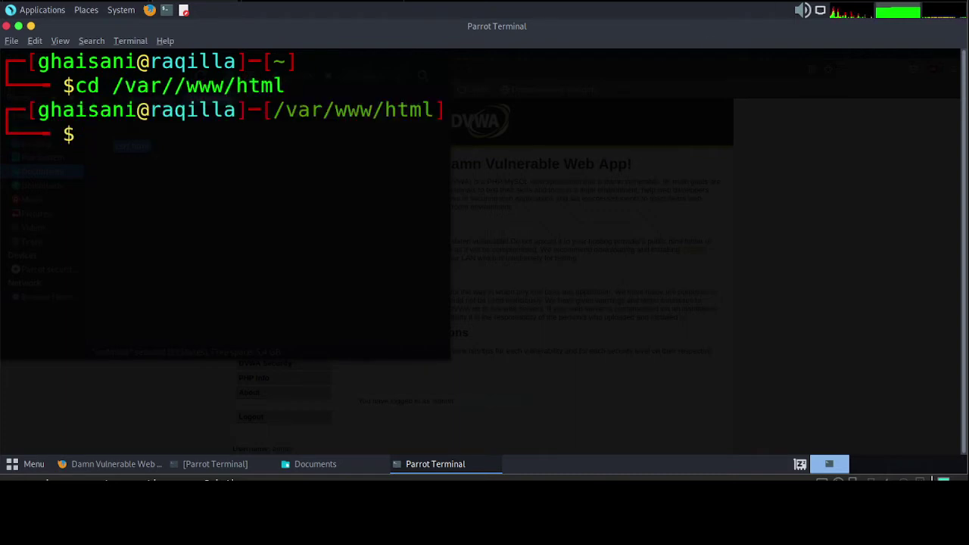
type("ls")
key("Return")
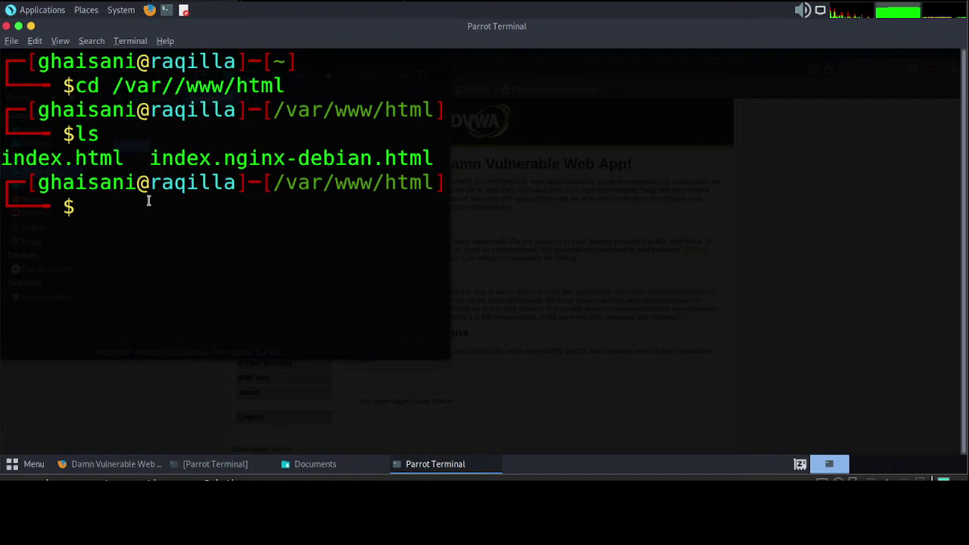
Return to the home directory and abandon a partly typed sudo cp command
type("cd")
key("Return")
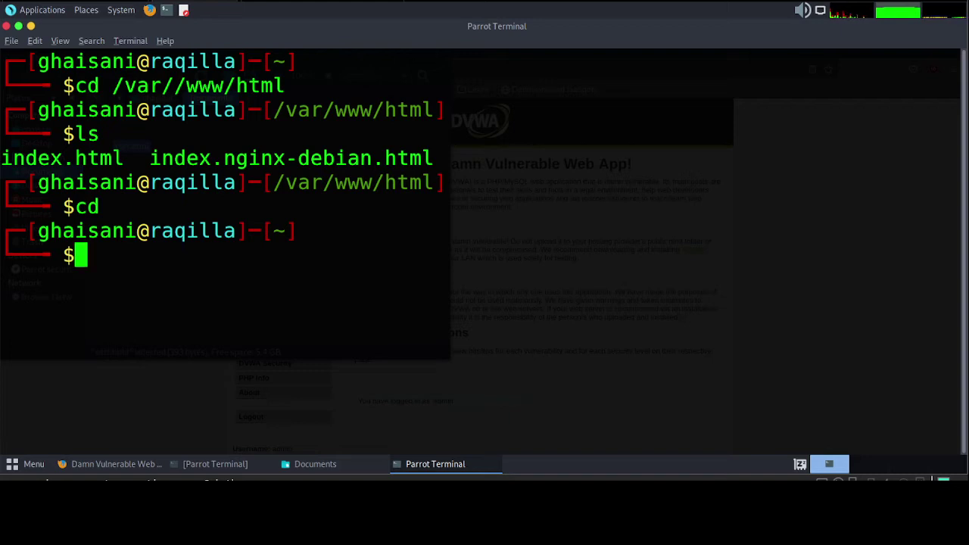
type("cp")
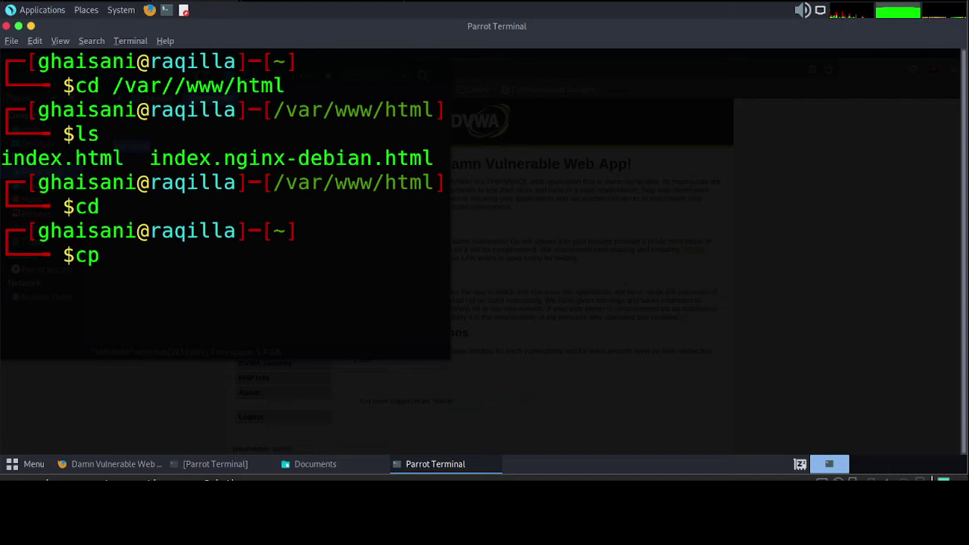
key("BackSpace")
key("BackSpace")
type("sudo ")
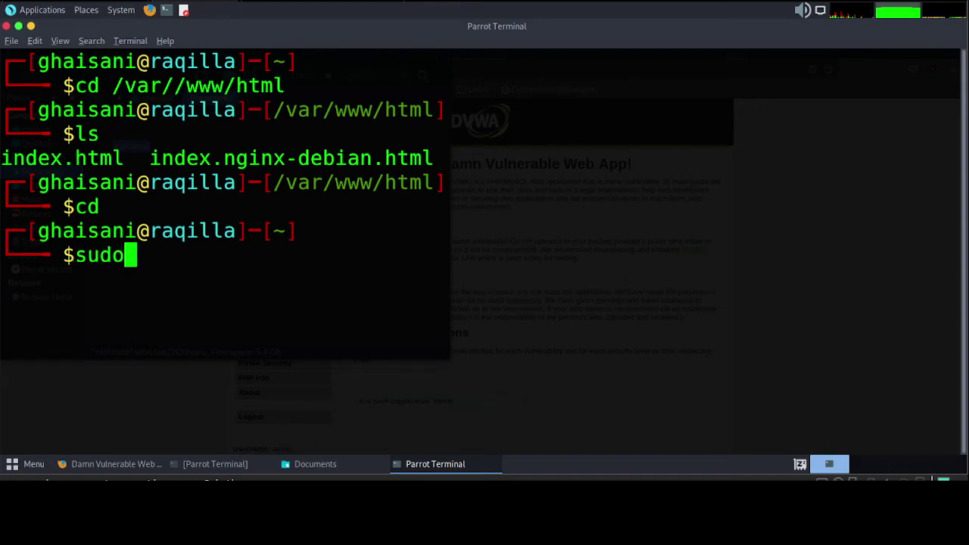
type("co")
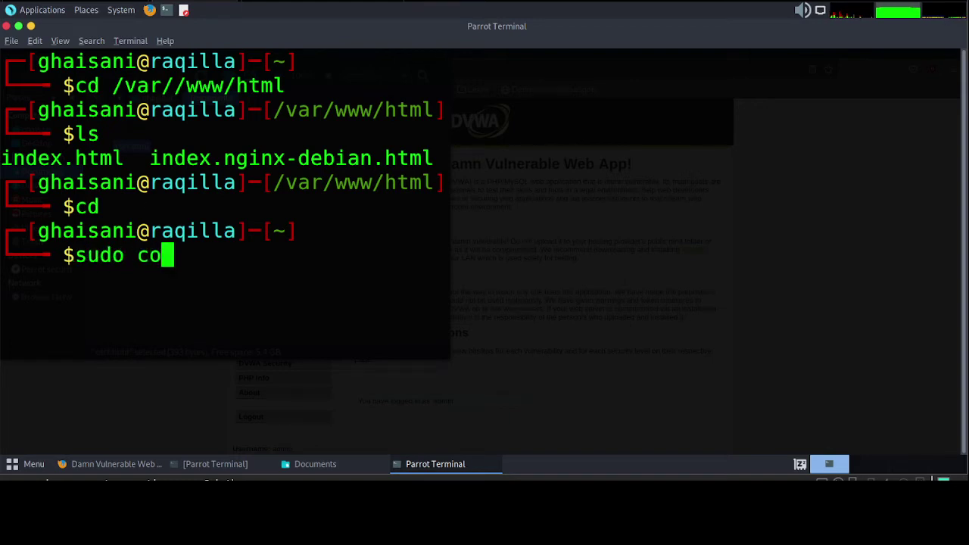
key("BackSpace")
type("p")
key("BackSpace")
key("BackSpace")
key("BackSpace")
key("BackSpace")
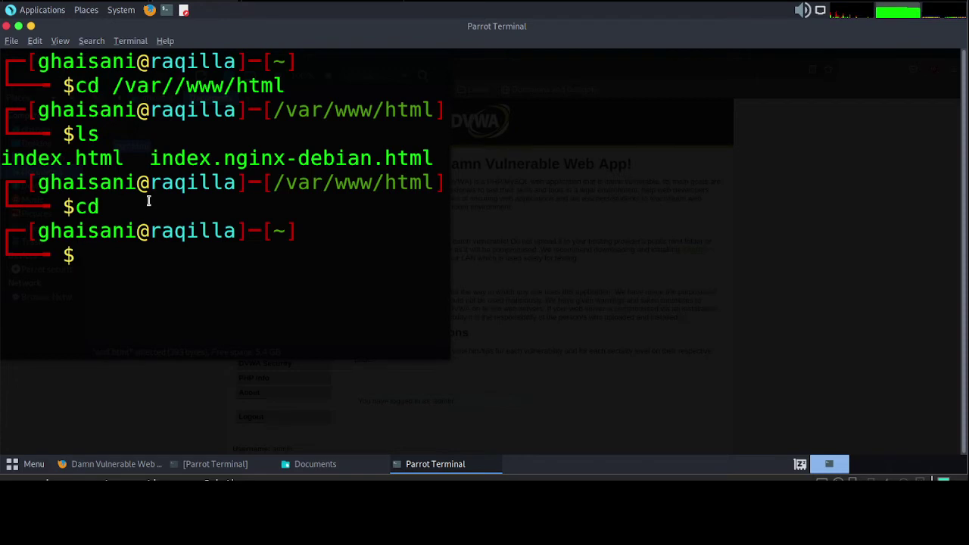
List the home folder, cd into Documents, and begin typing sudo cp
type("ls")
key("Return")
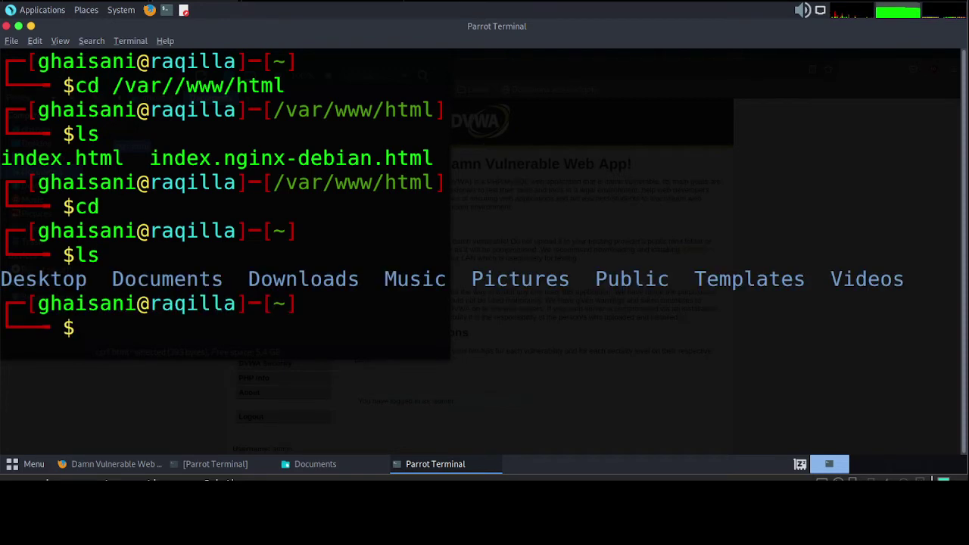
type("cd D")
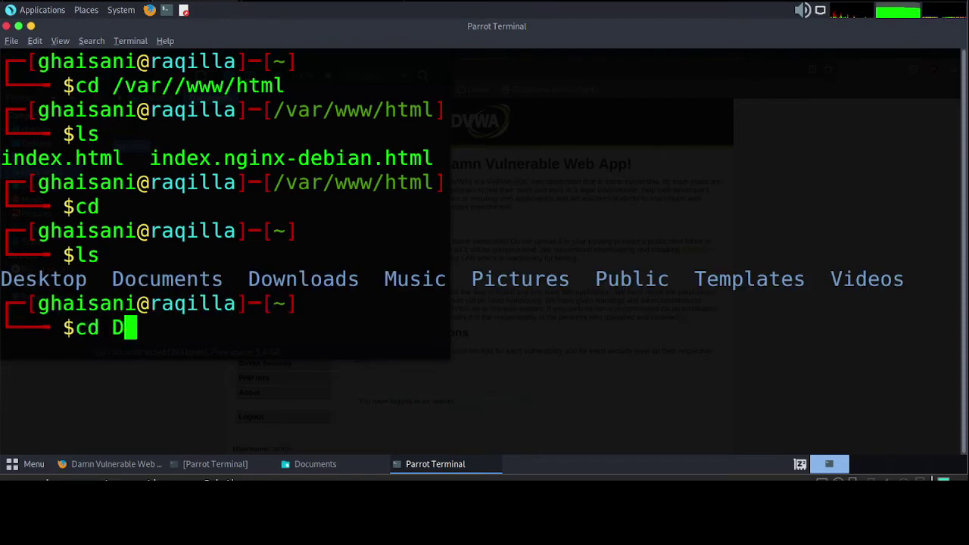
type("oc")
key("Tab")
key("Return")
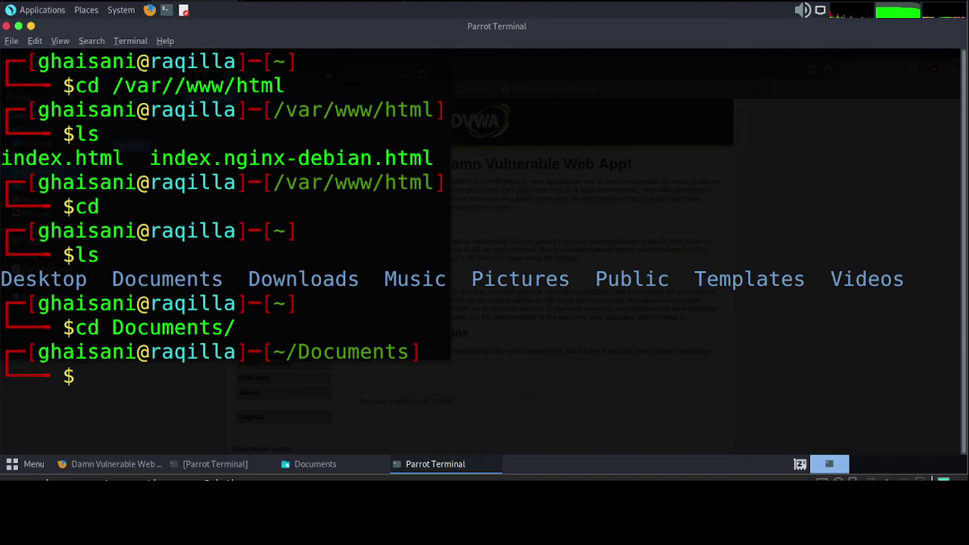
type("sudo")
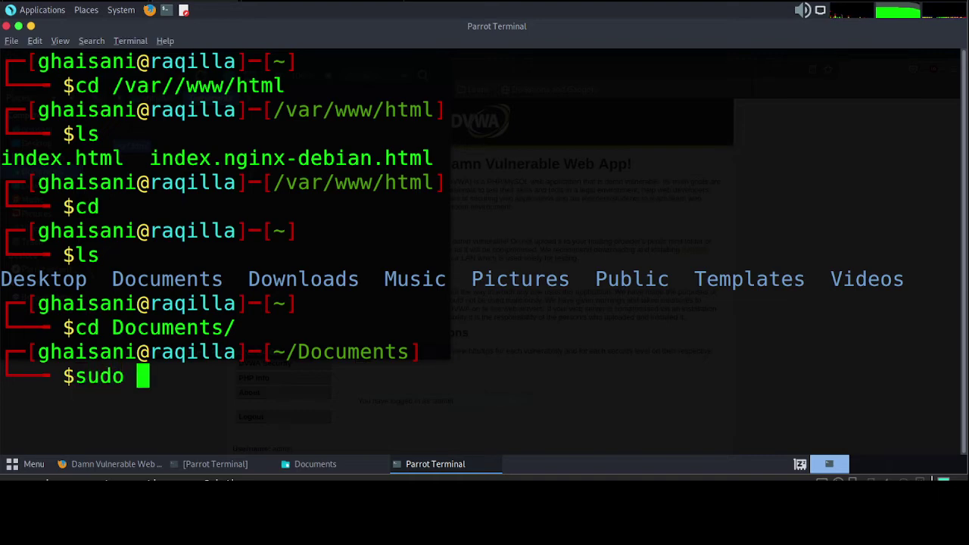
type(" cp")
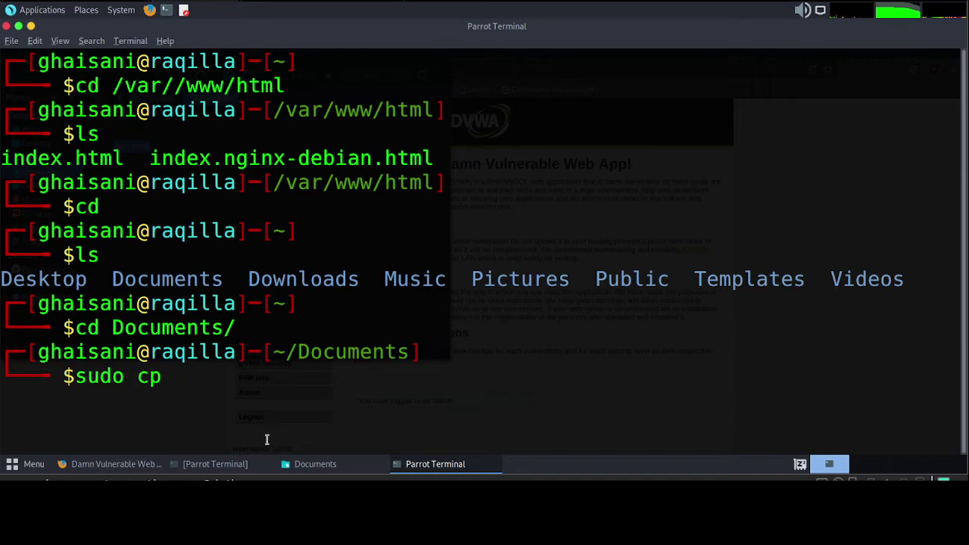
Run sudo cp csrf.html /var/www/html and supply the sudo password
left_click(301, 465)
left_click(143, 174)
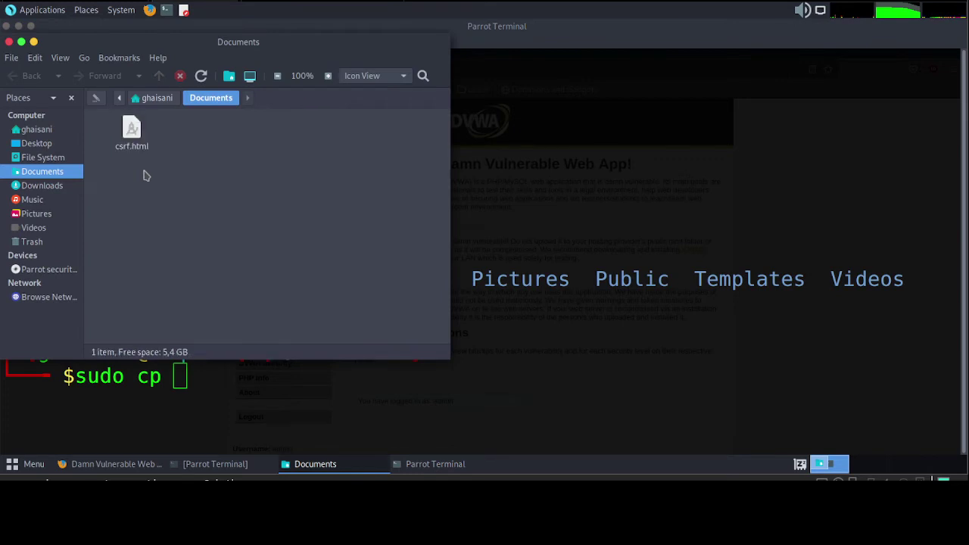
left_click(290, 386)
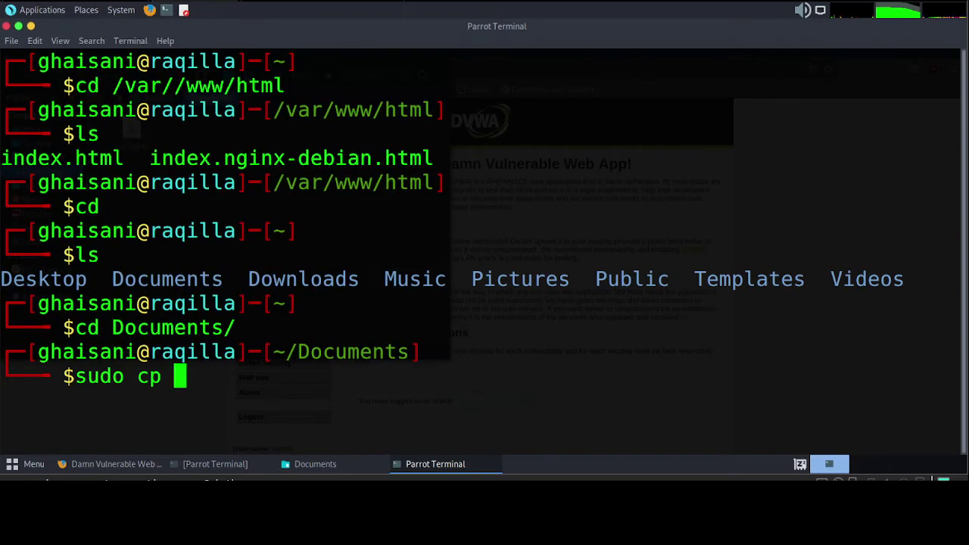
type("csrf")
key("Tab")
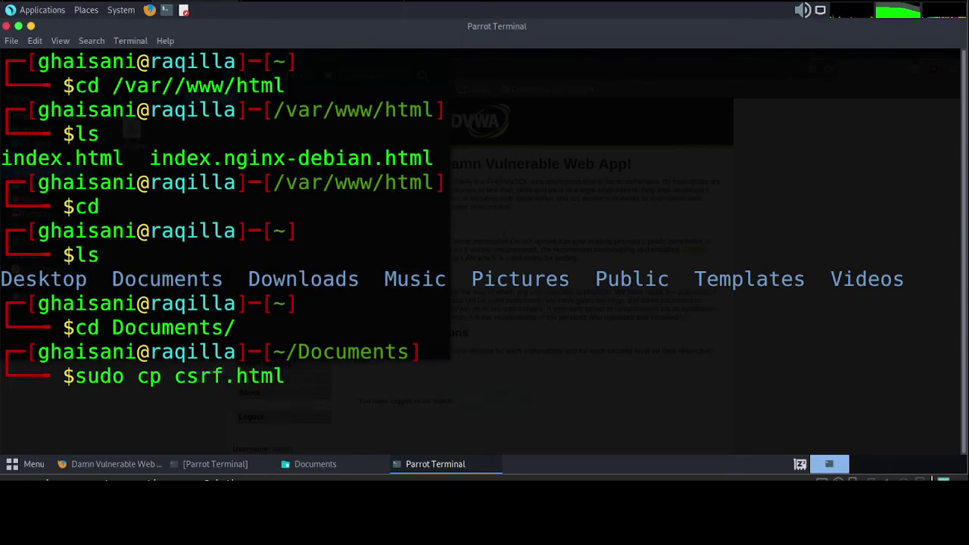
type("/")
type("var/")
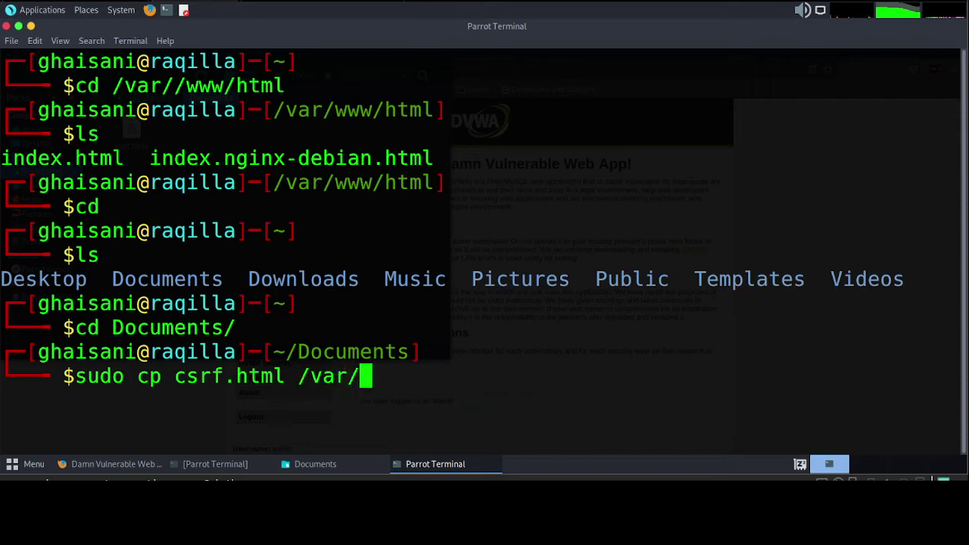
type("www")
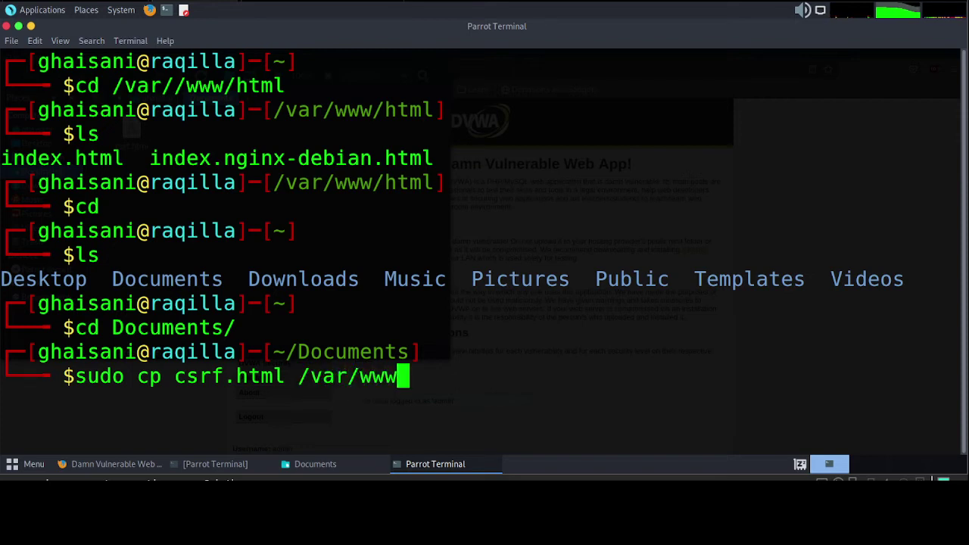
type("/ht")
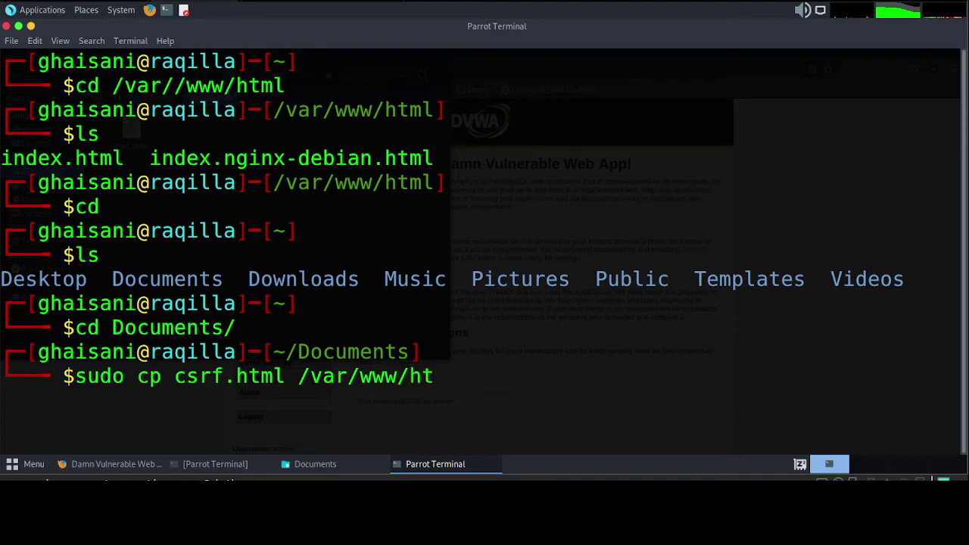
type("ml")
left_click_drag(2, 156, 431, 156)
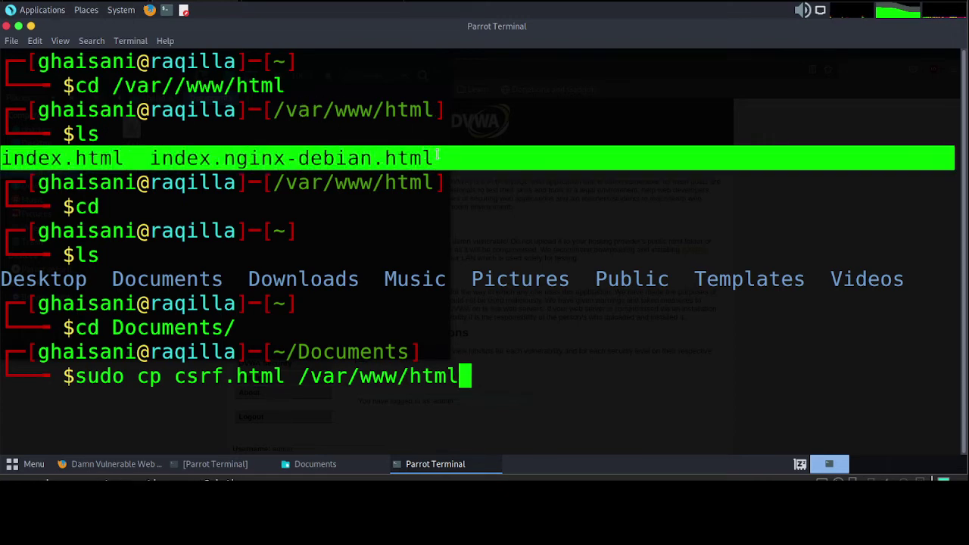
left_click(443, 262)
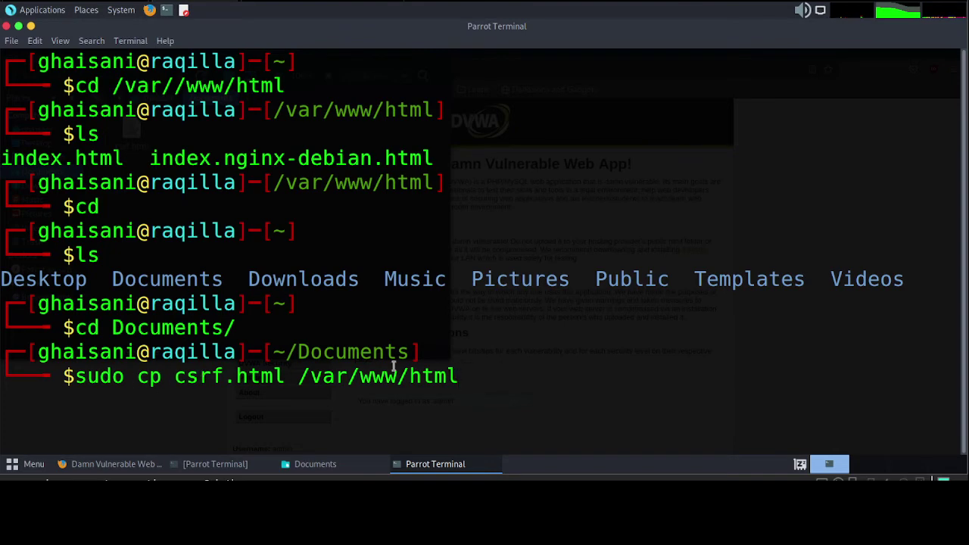
key("Return")
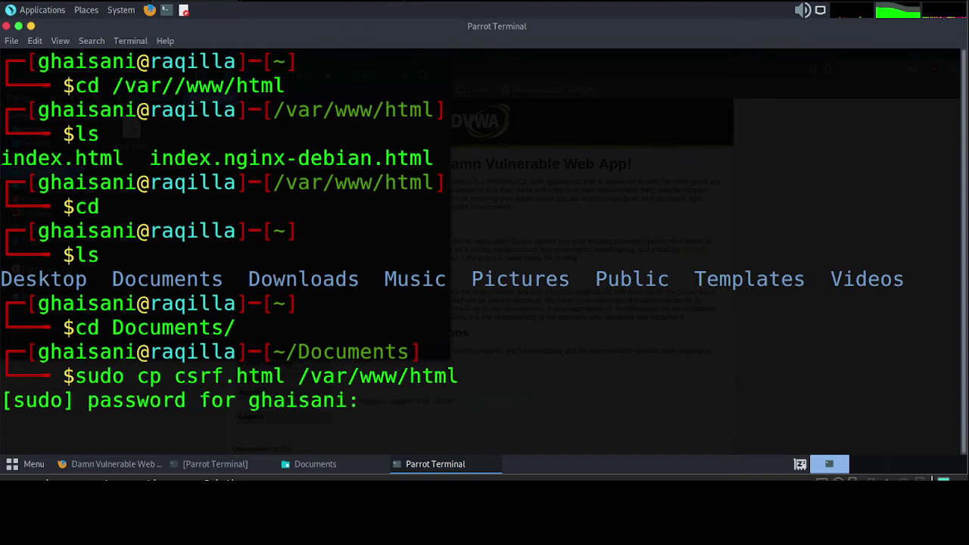
key("Return")
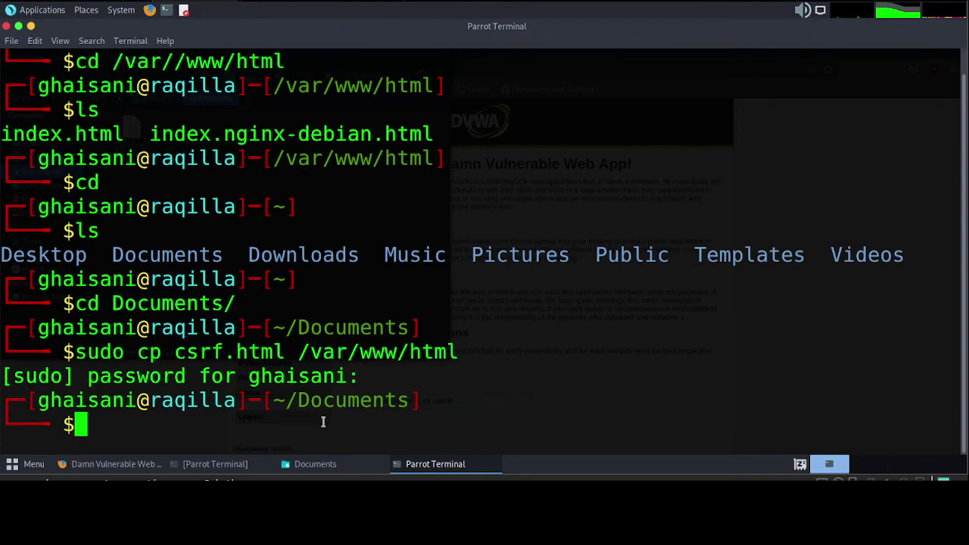
List /var/www/html to confirm csrf.html is now there
type("cd ")
type("/va")
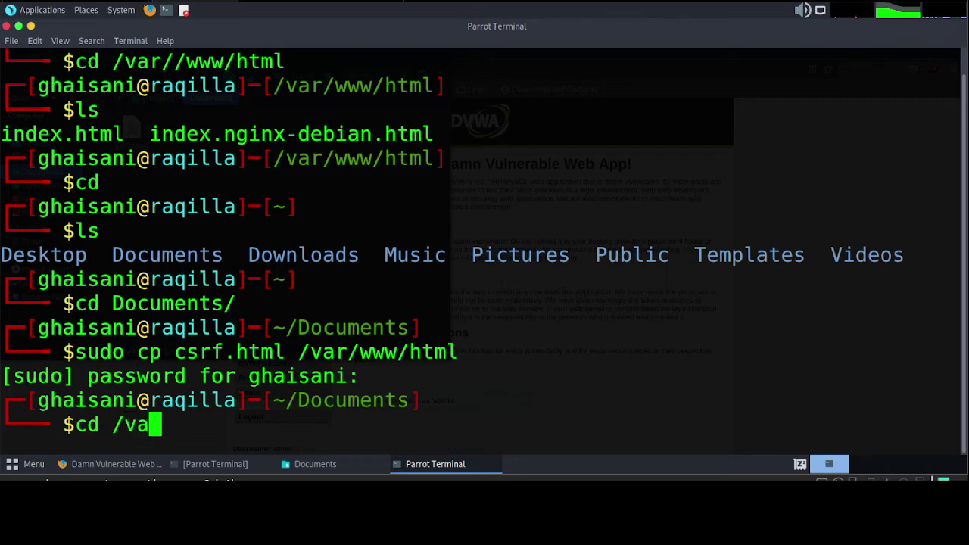
type("r/www/")
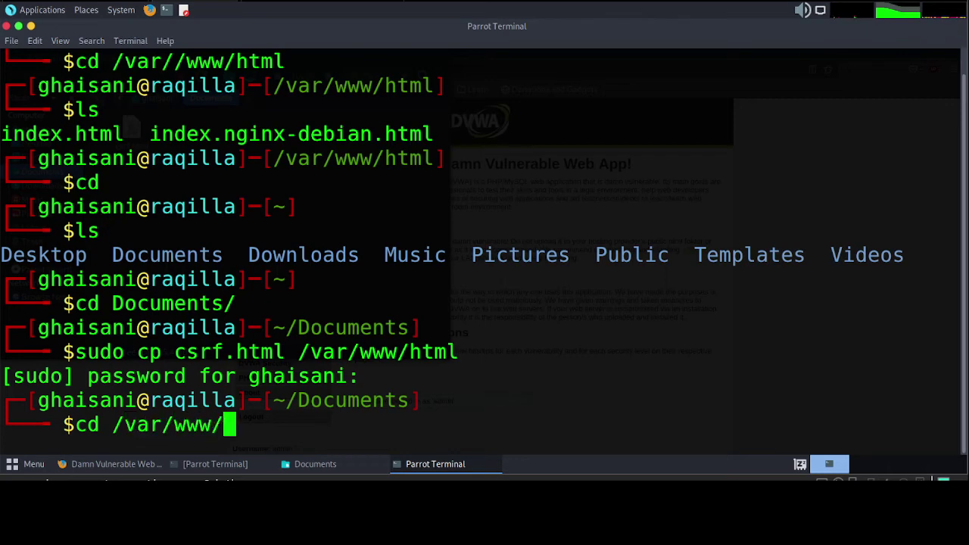
type("html")
key("Return")
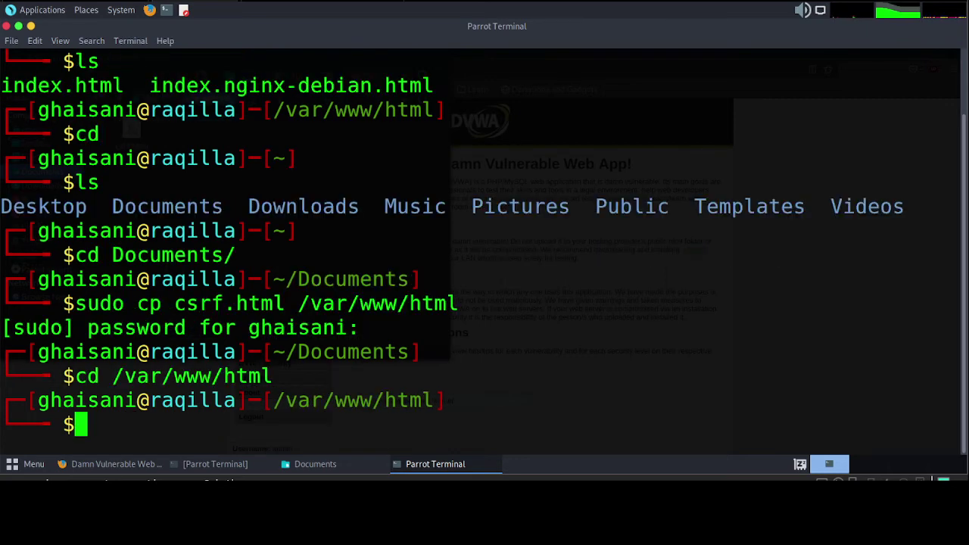
type("ls")
key("Return")
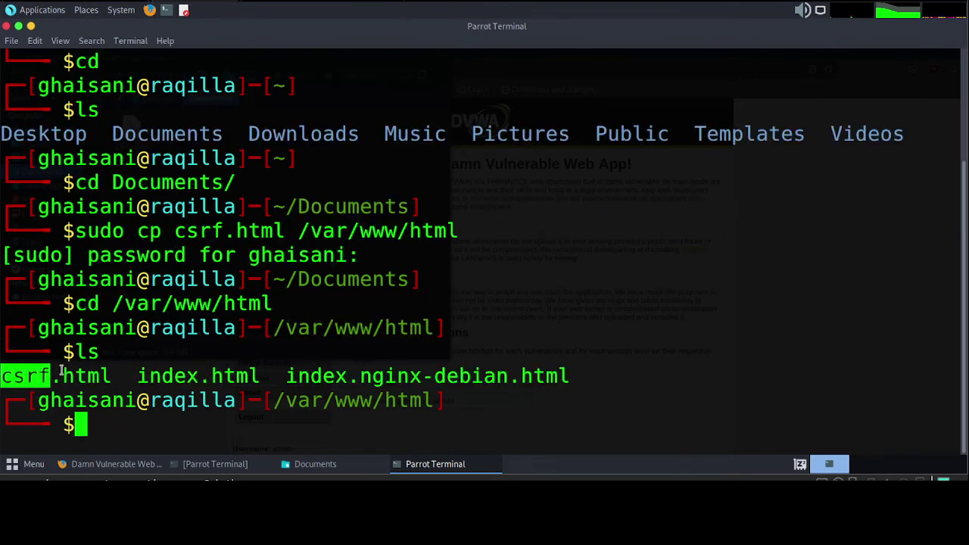
left_click_drag(2, 375, 112, 376)
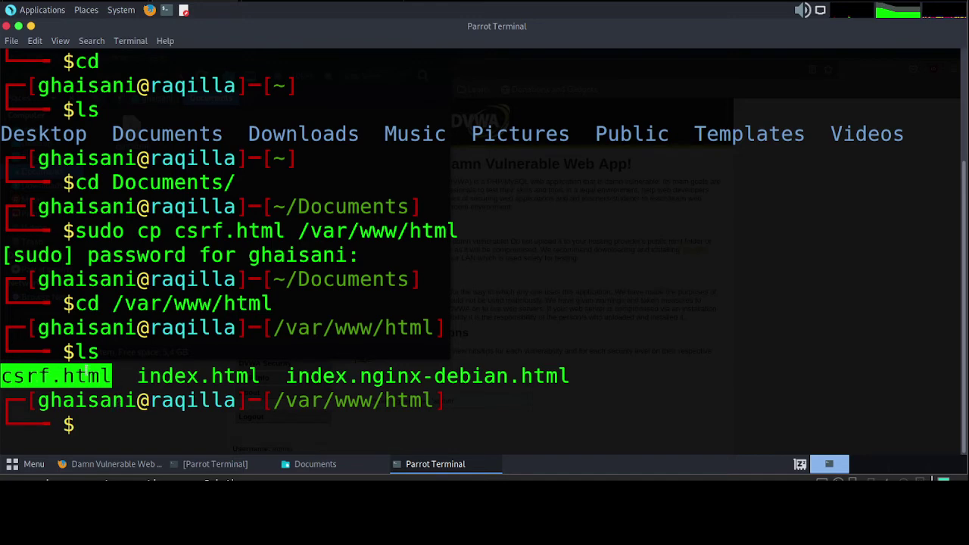
left_click(109, 430)
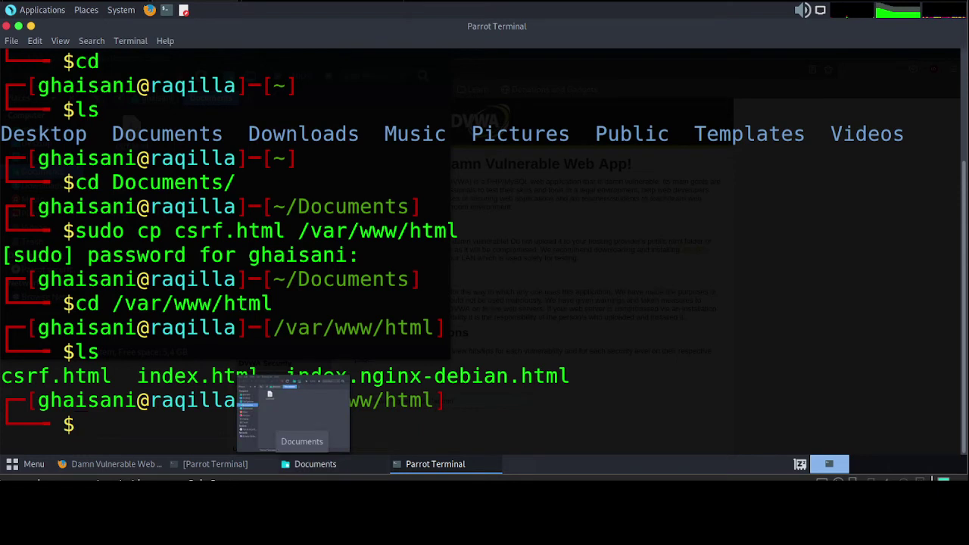
Run sudo service apache2 start and launch a new Firefox window
mouse_move(310, 465)
type("service apache2 start")
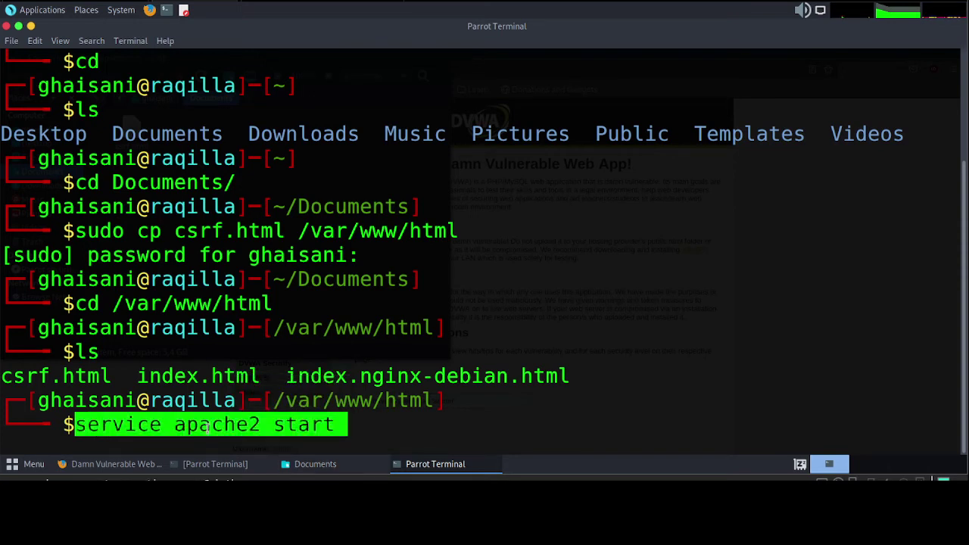
key("Left")
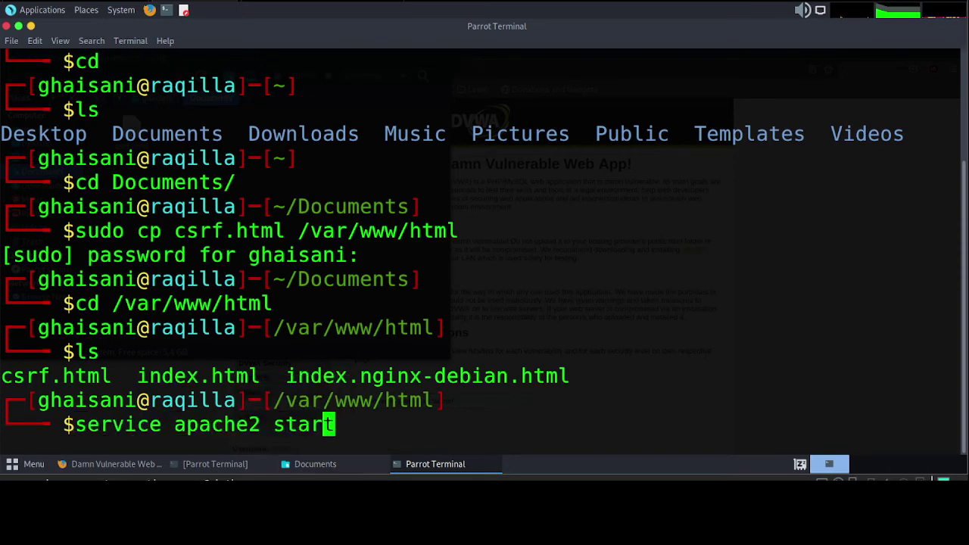
key("Left")
key("Left")
key("Left")
key("Left")
key("Left")
key("Left")
key("Left")
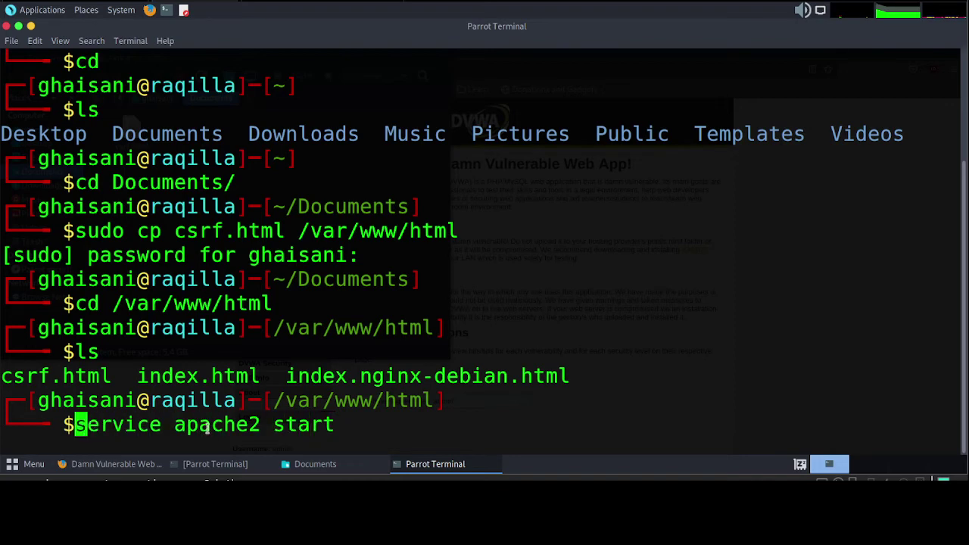
type("sudo")
key("Return")
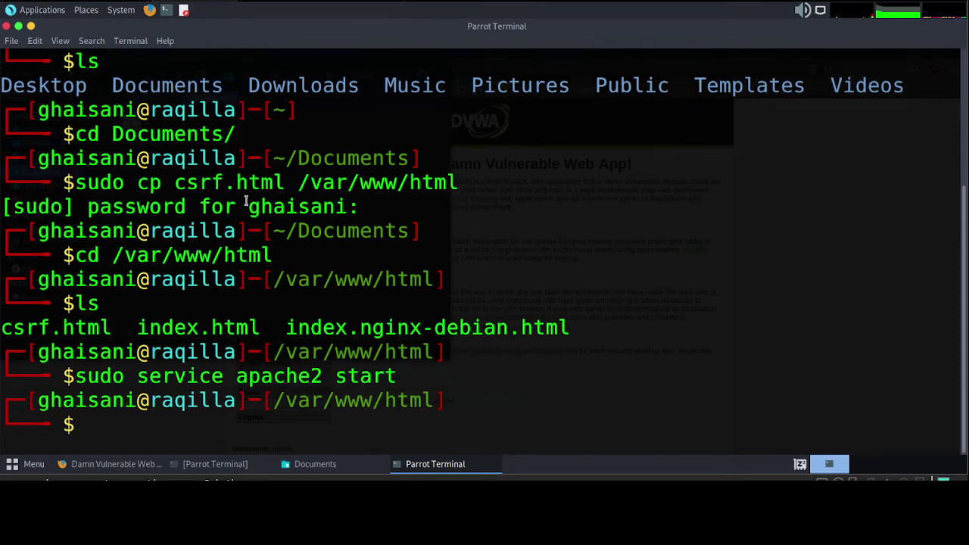
left_click(150, 11)
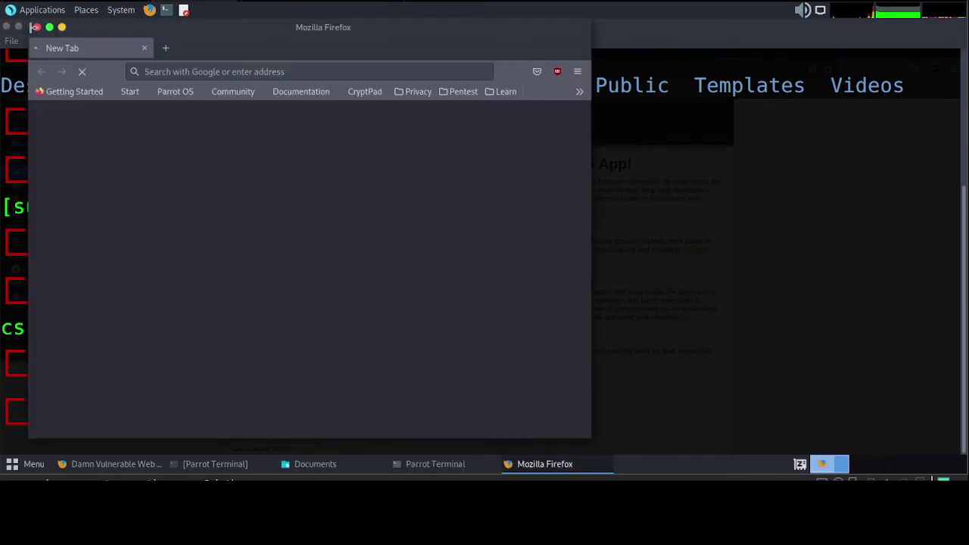
Load localhost in a new DVWA-window tab to see Apache's 'It works!' page, then return to the terminal
left_click(37, 26)
left_click(83, 464)
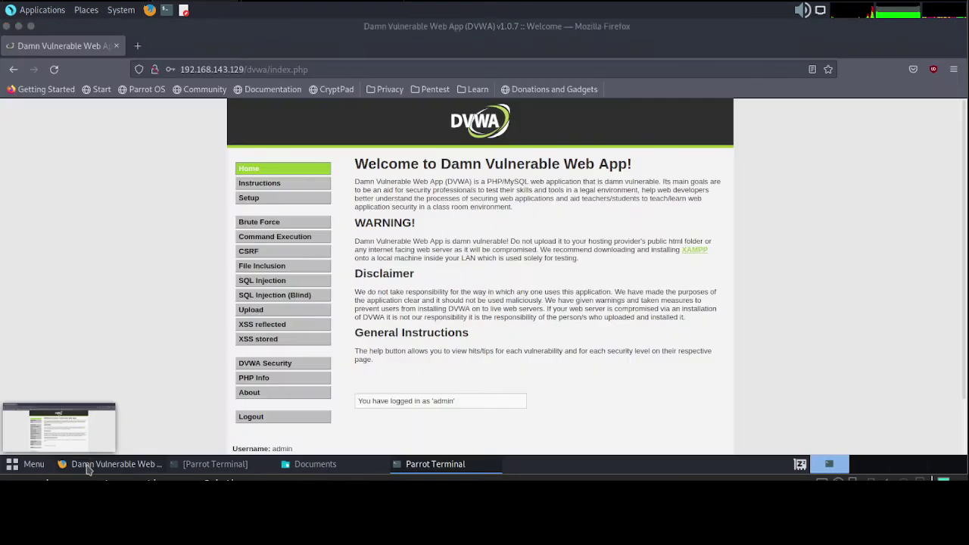
left_click(138, 46)
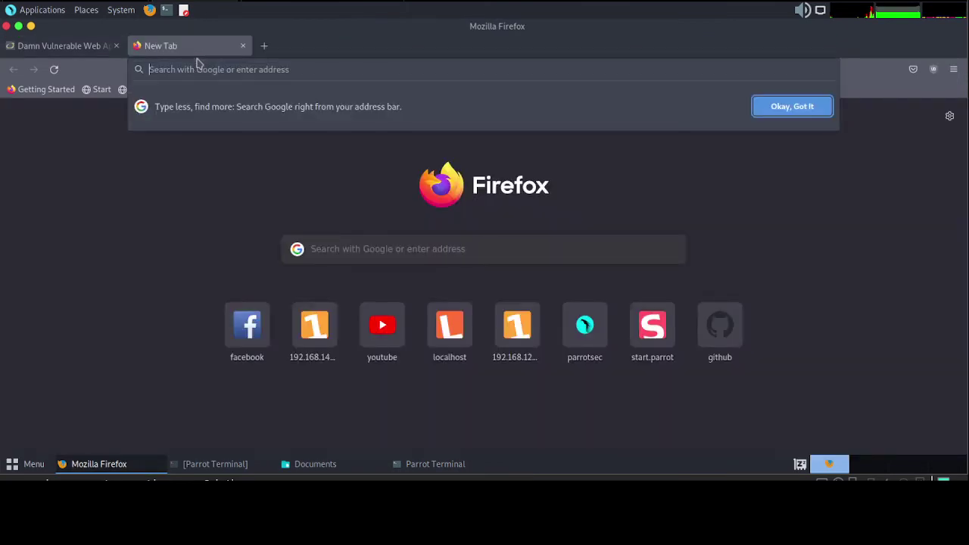
type("localhost/")
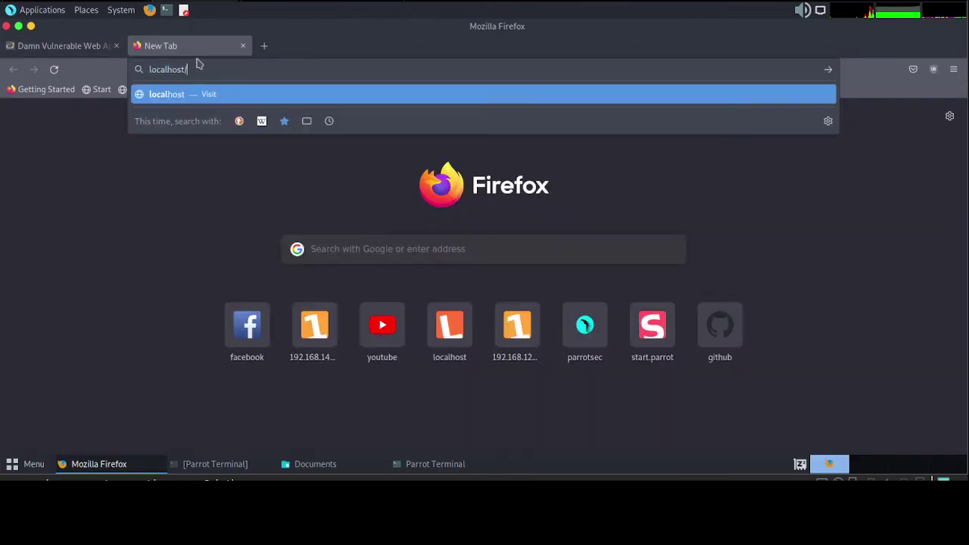
key("Return")
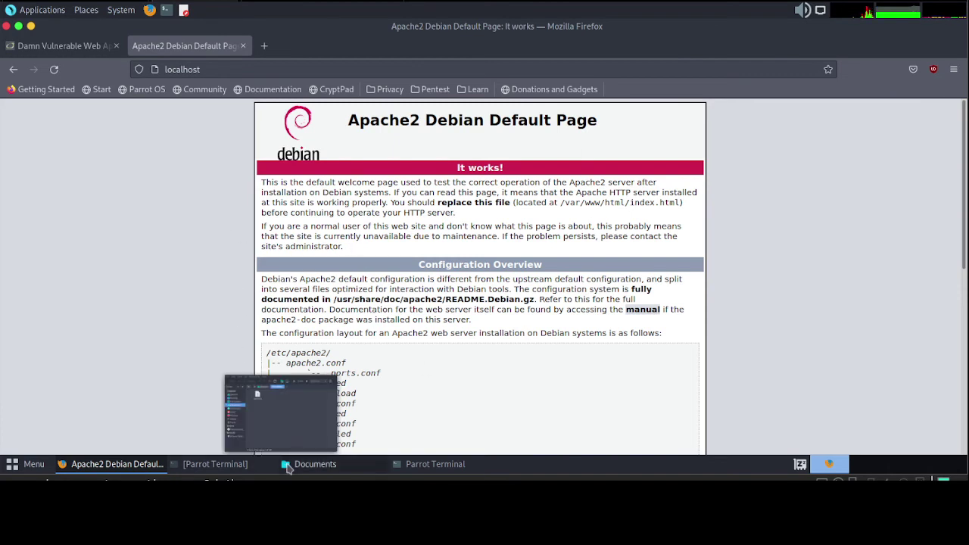
left_click(311, 464)
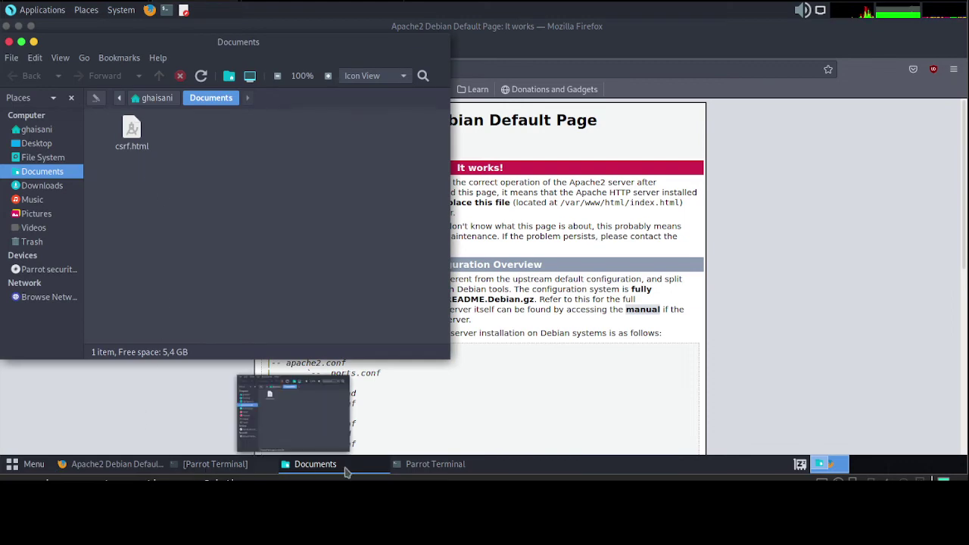
left_click(431, 464)
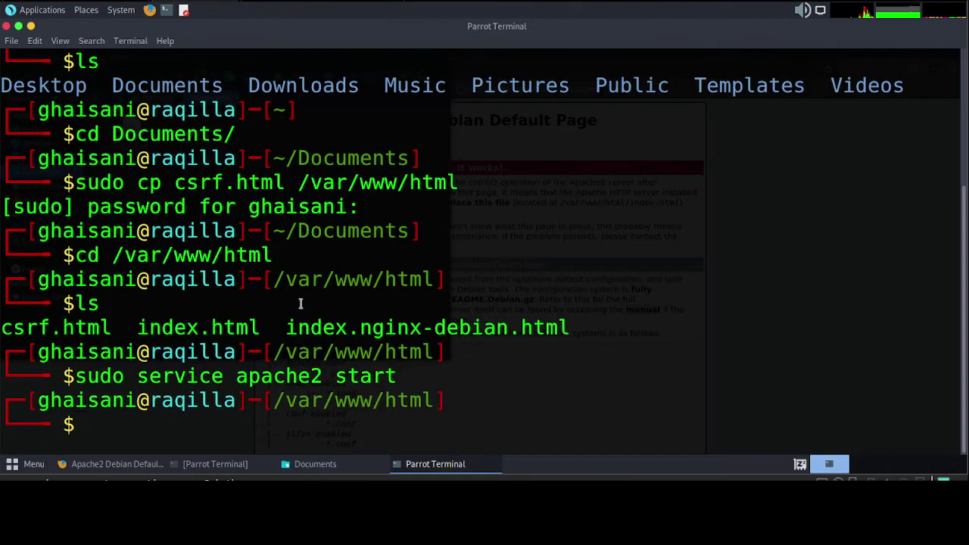
left_click_drag(286, 280, 434, 280)
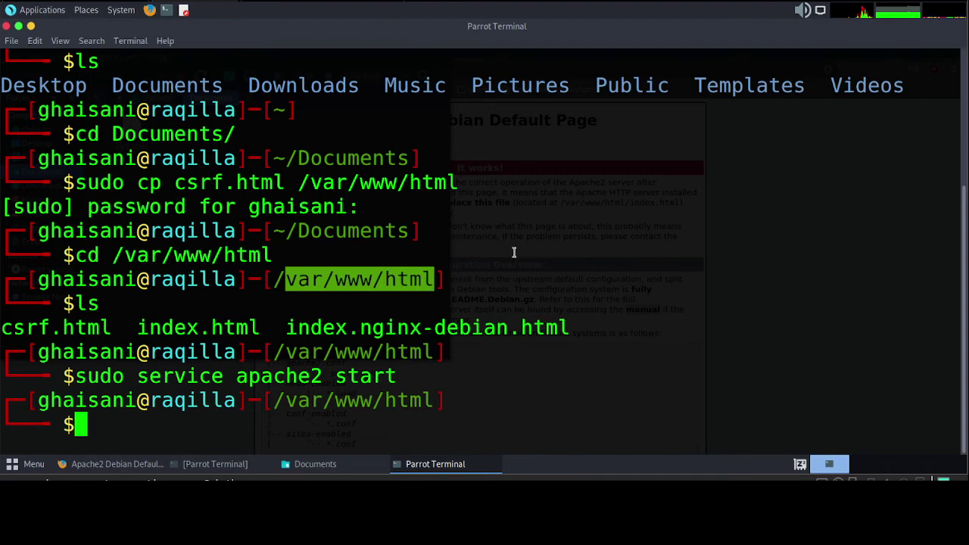
Copy the attacker IP 192.168.143.132 from the terminal's ifconfig output
left_click(488, 288)
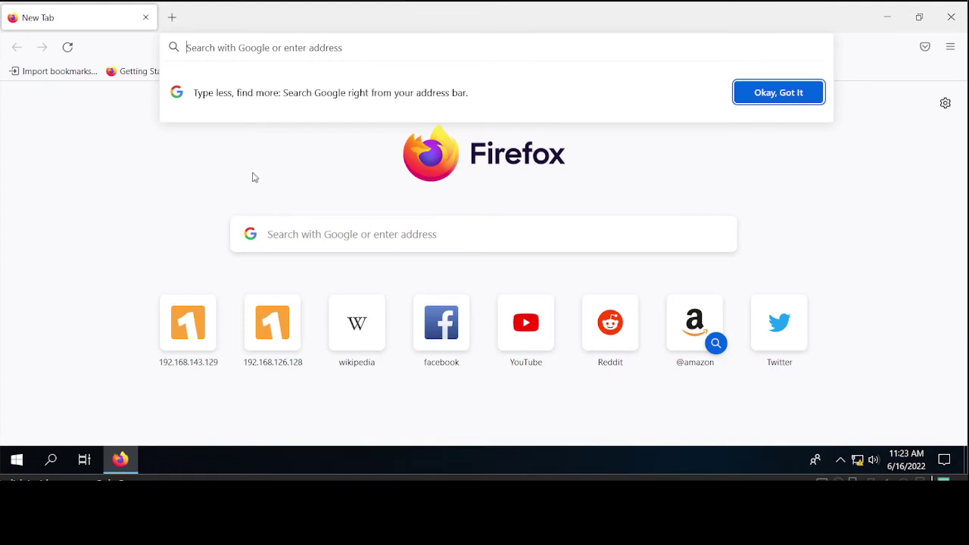
left_click(251, 177)
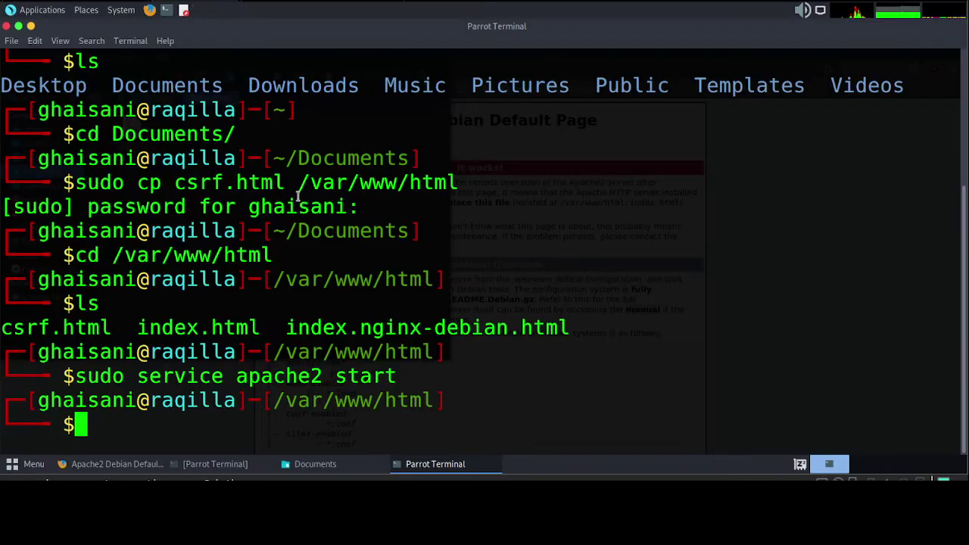
left_click(202, 464)
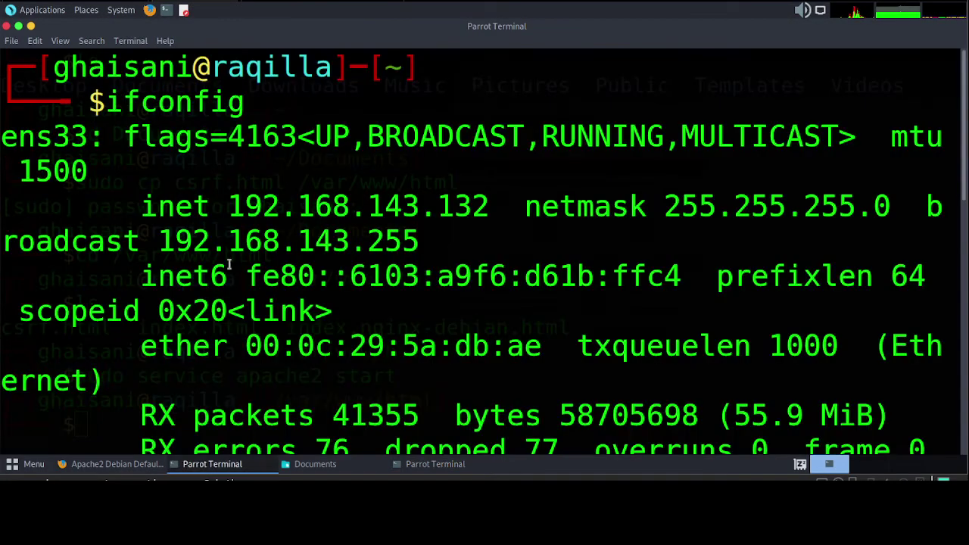
left_click_drag(227, 206, 491, 206)
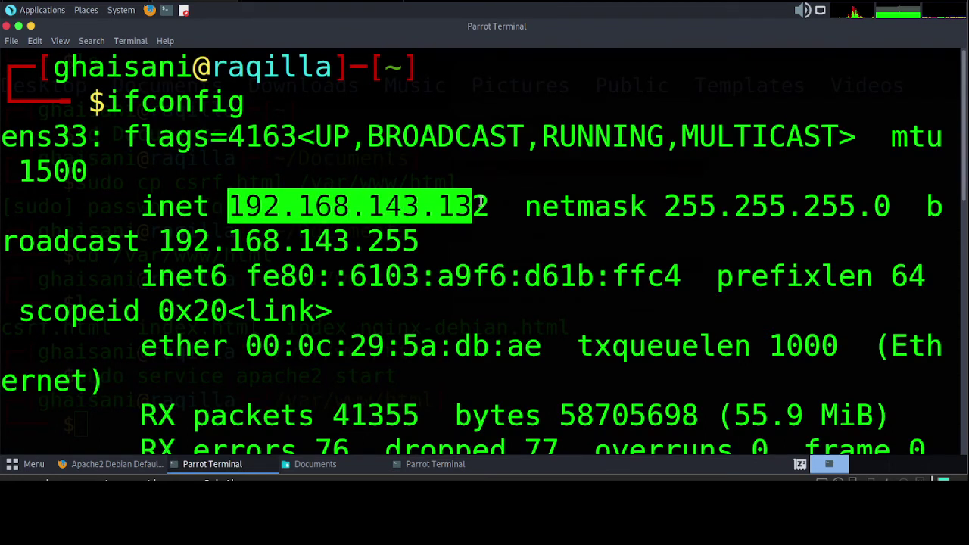
right_click(441, 210)
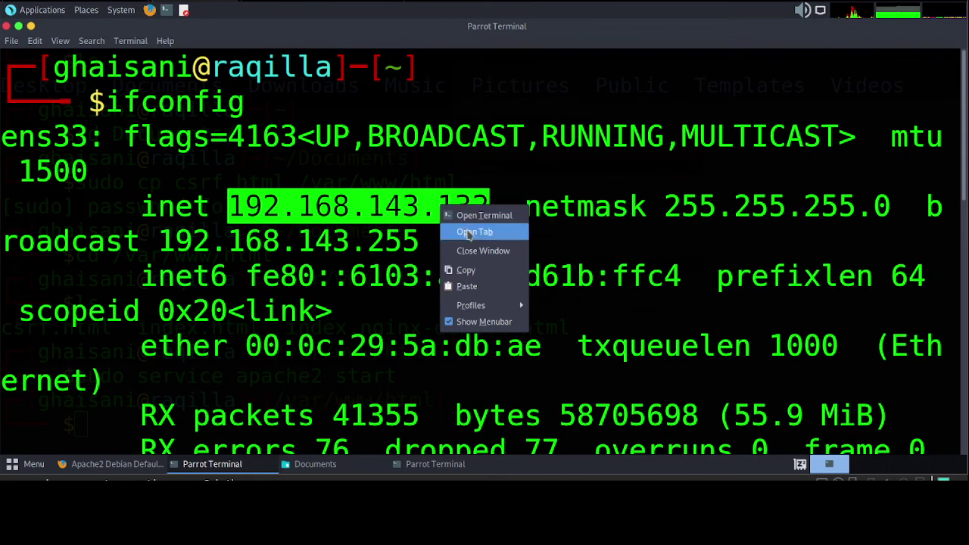
left_click(468, 269)
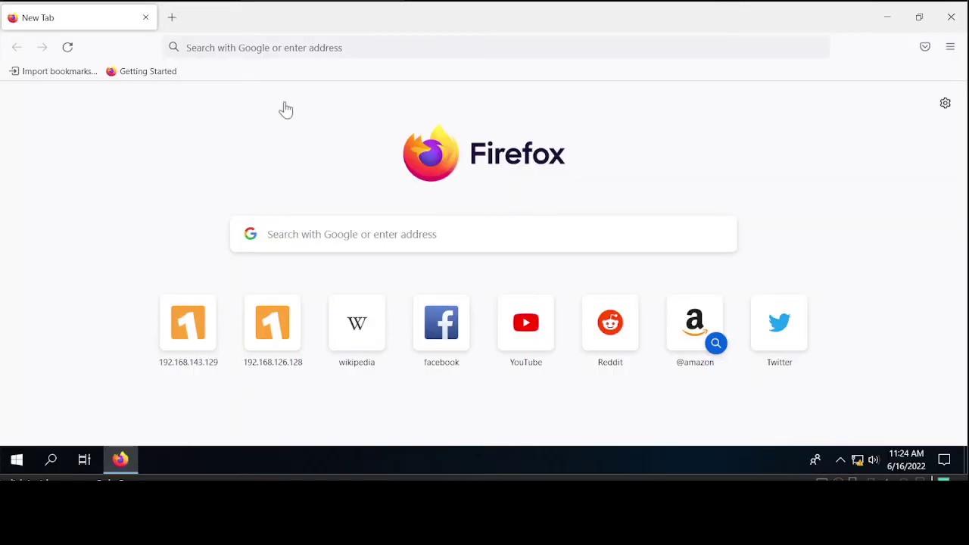
Load 192.168.143.132/csrf.html in the victim's Firefox, which redirects to the DVWA login page
right_click(282, 45)
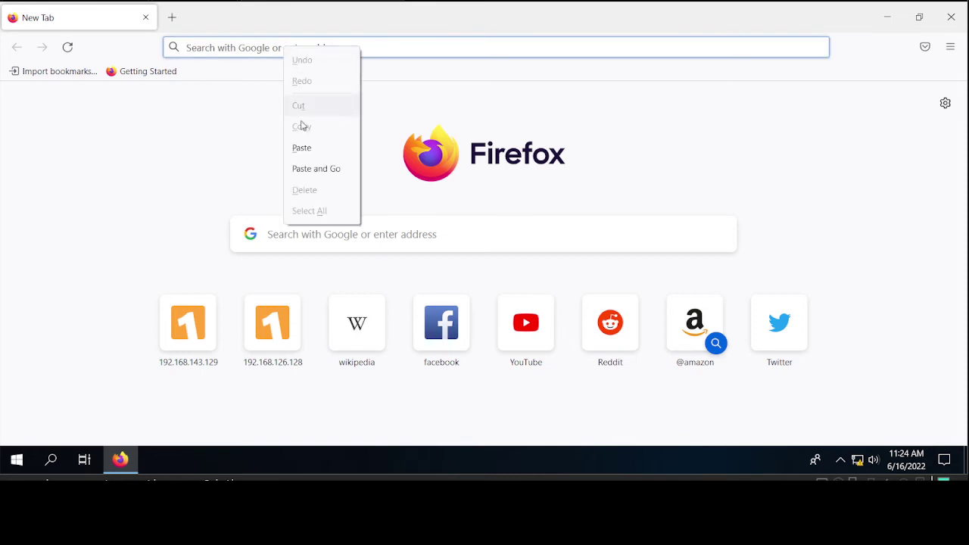
left_click(312, 149)
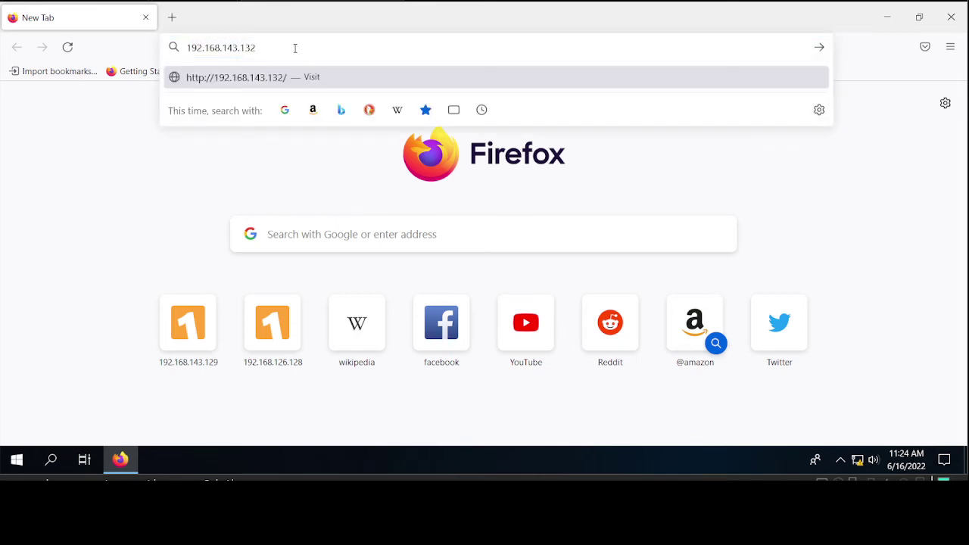
type("c")
type("srf")
type(".ht")
type("ml")
key("Return")
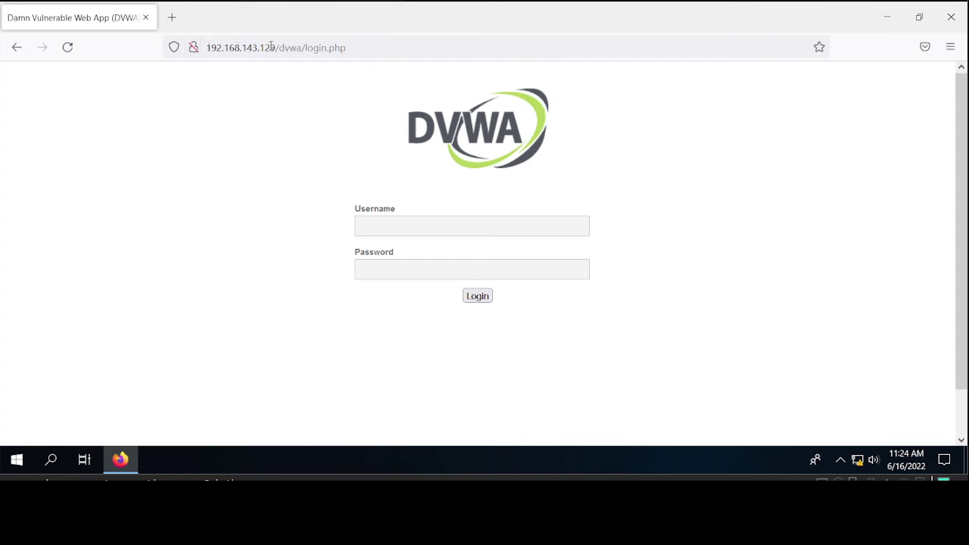
Log in to DVWA as admin with the account password and decline saving the login
left_click(407, 235)
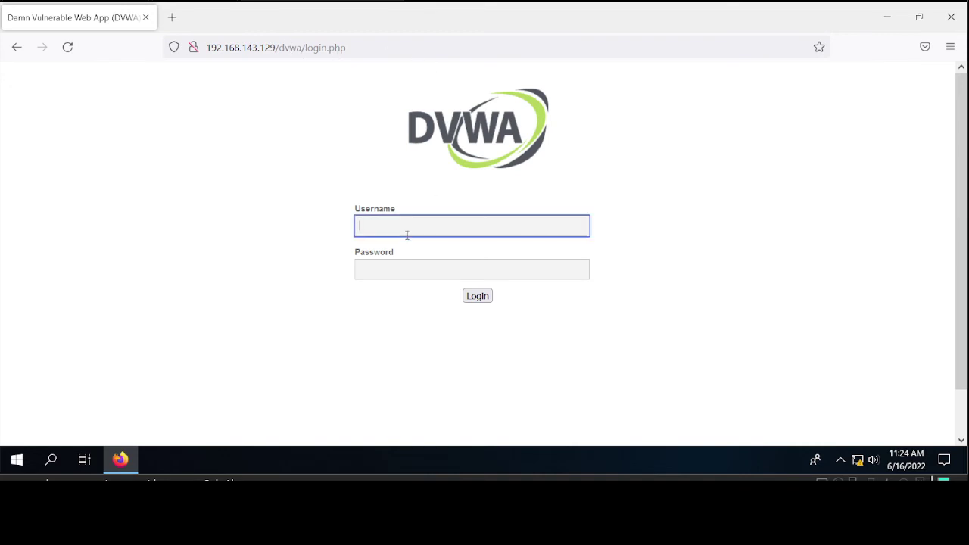
type("admin")
left_click(471, 270)
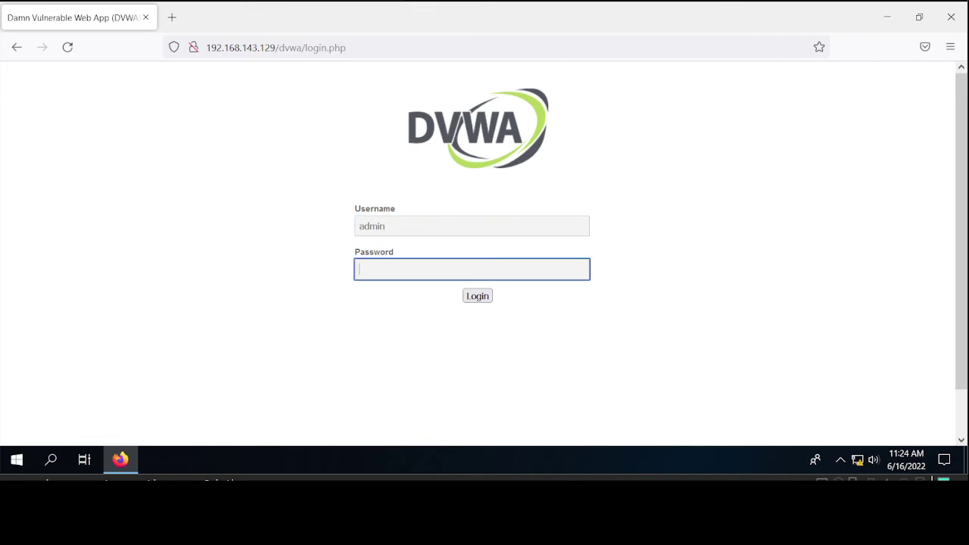
type("p")
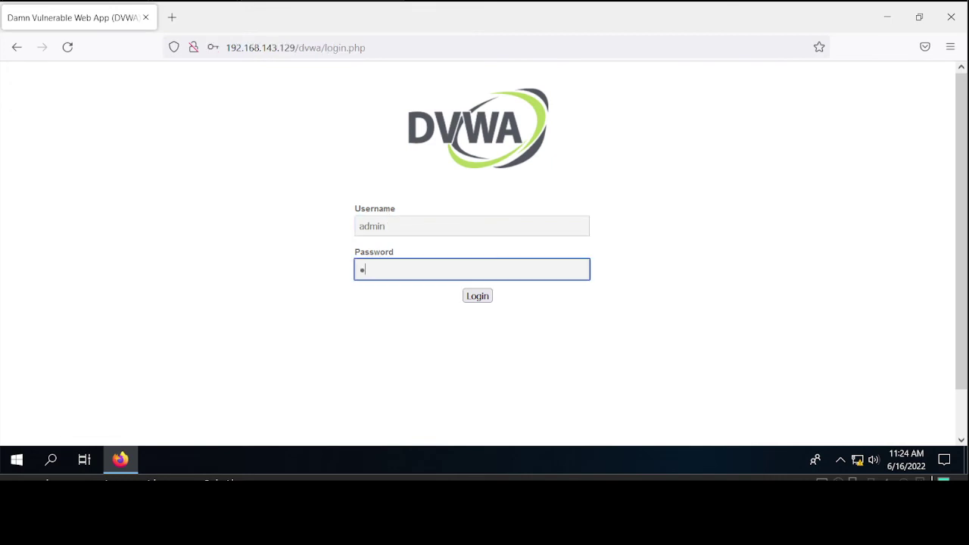
type("ss")
key("Return")
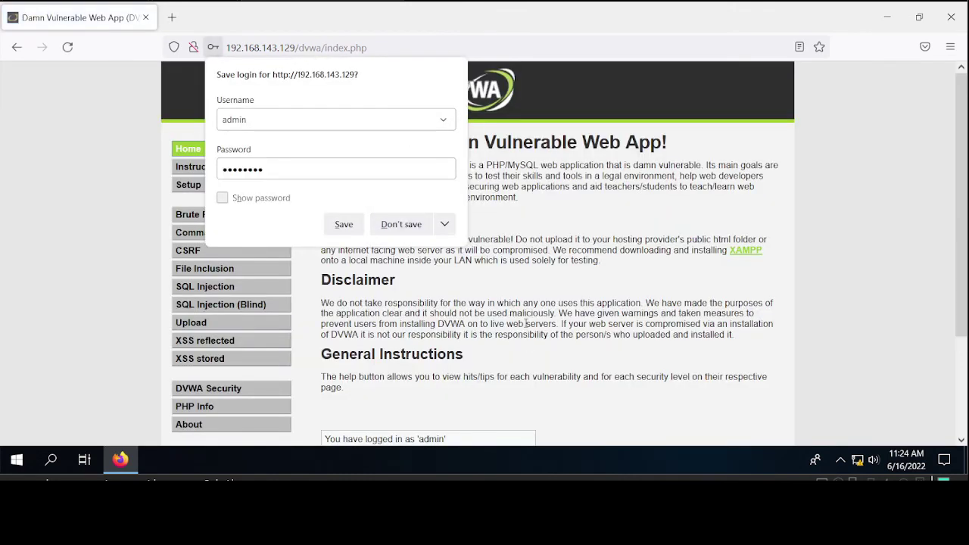
left_click(527, 323)
Set the DVWA security level to low and open a blank new tab
scroll(395, 230, "down", 3)
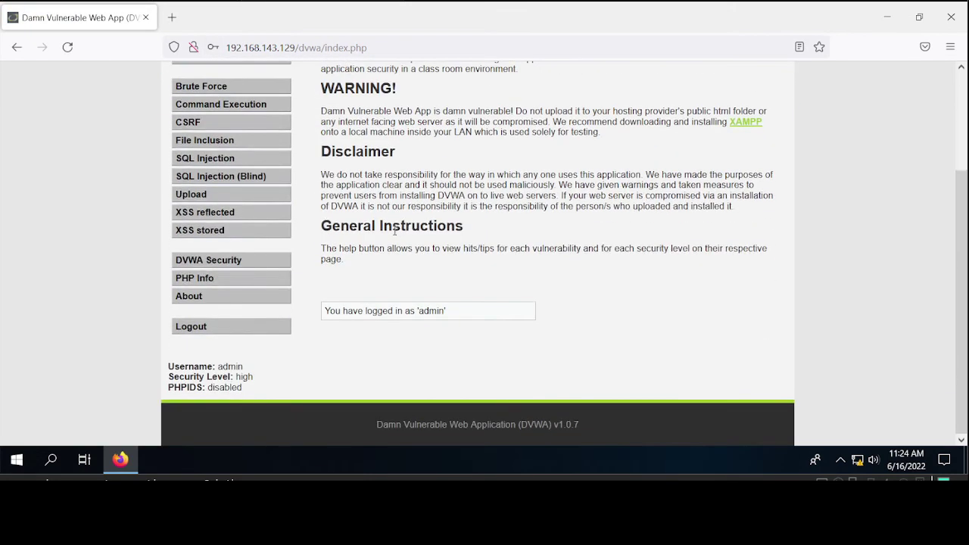
scroll(394, 230, "up", 3)
scroll(394, 236, "down", 3)
scroll(379, 240, "up", 3)
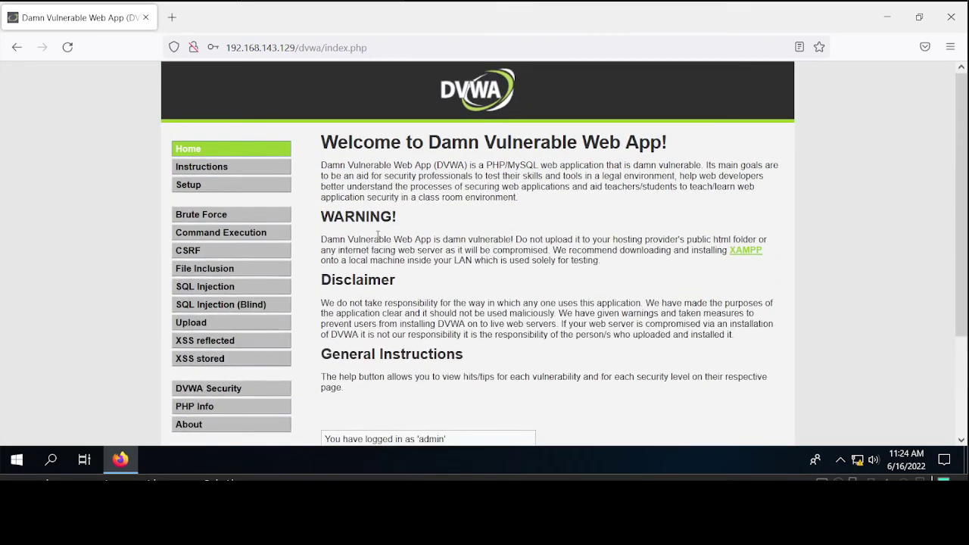
left_click(223, 391)
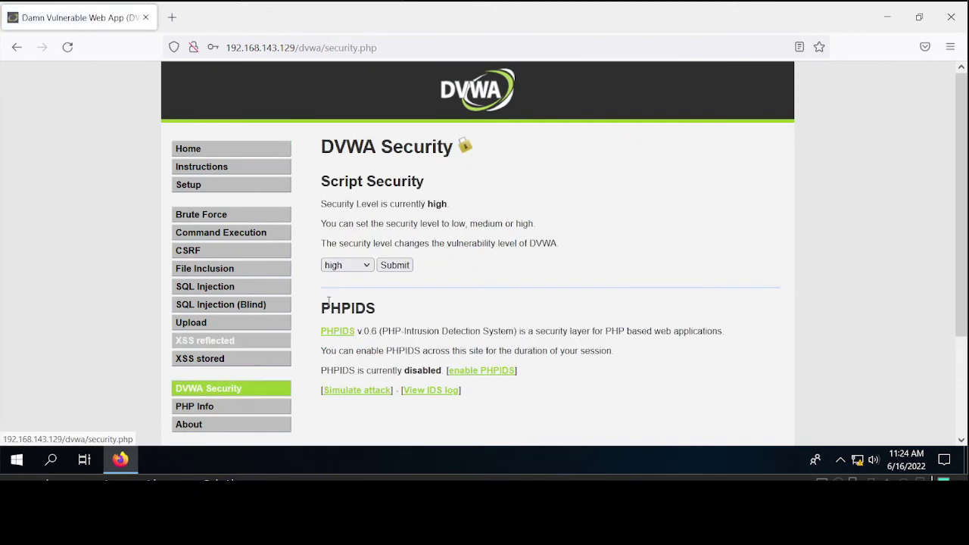
left_click(364, 267)
left_click(341, 280)
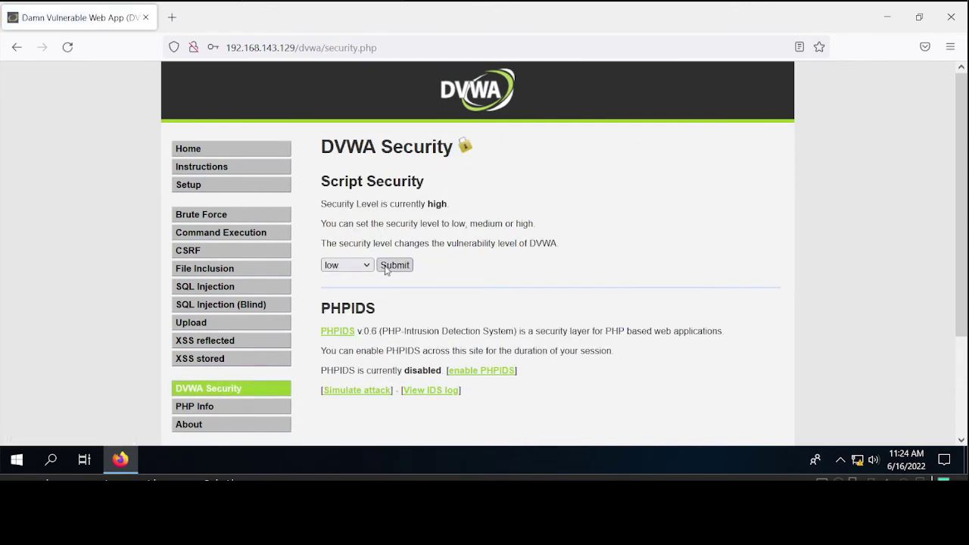
left_click(386, 265)
scroll(301, 326, "down", 1)
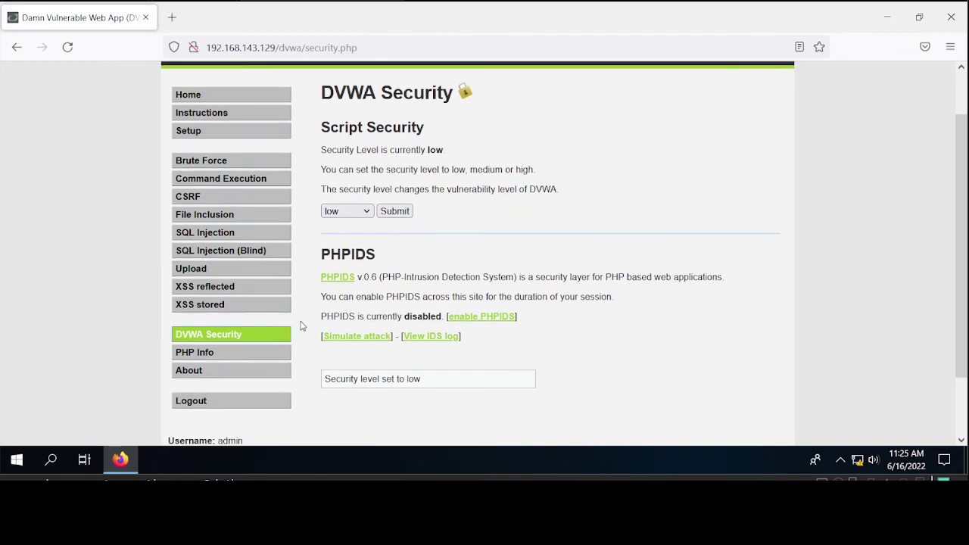
left_click(172, 16)
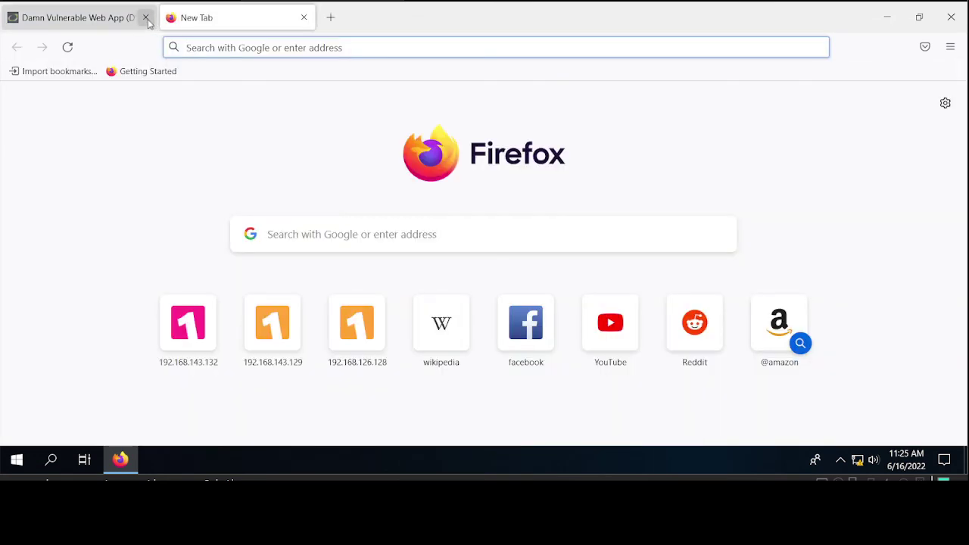
Close the DVWA tab and load 192.168.143.132/csrf.html to send the forged password change
left_click(146, 18)
left_click(231, 47)
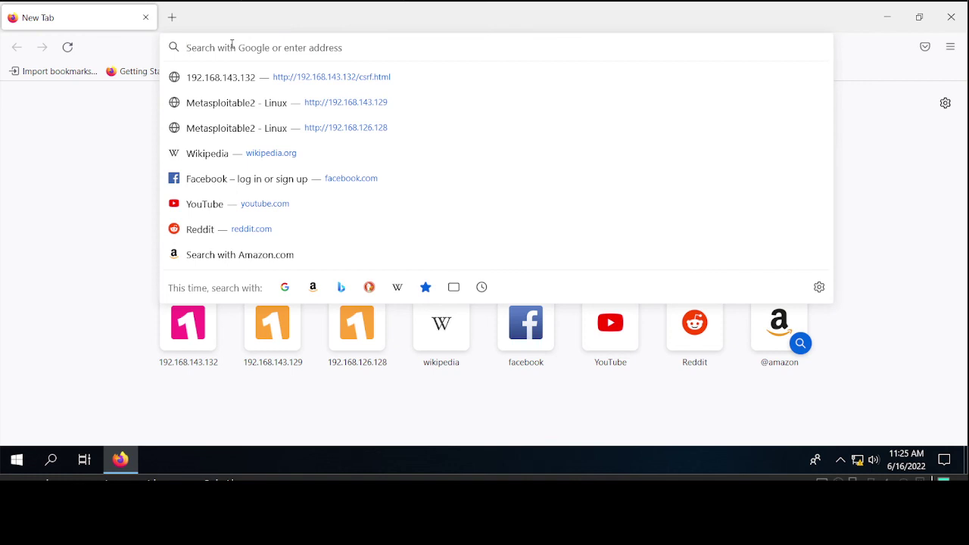
type("192.168.143.132/cs")
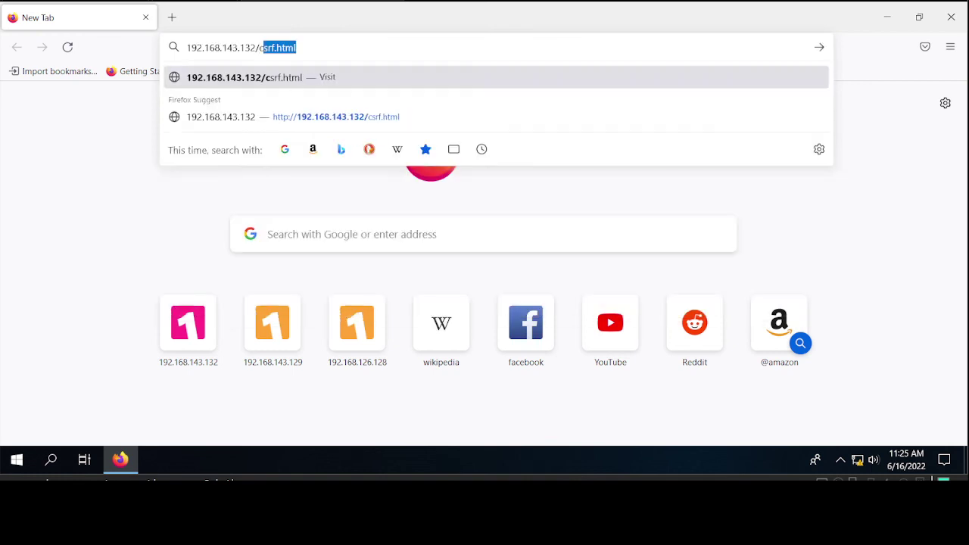
type("rf")
key("End")
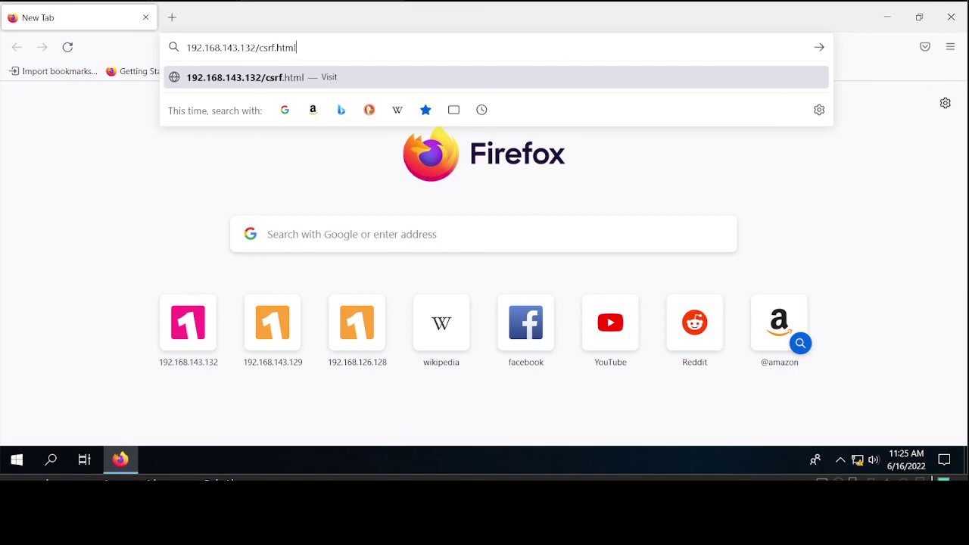
key("Return")
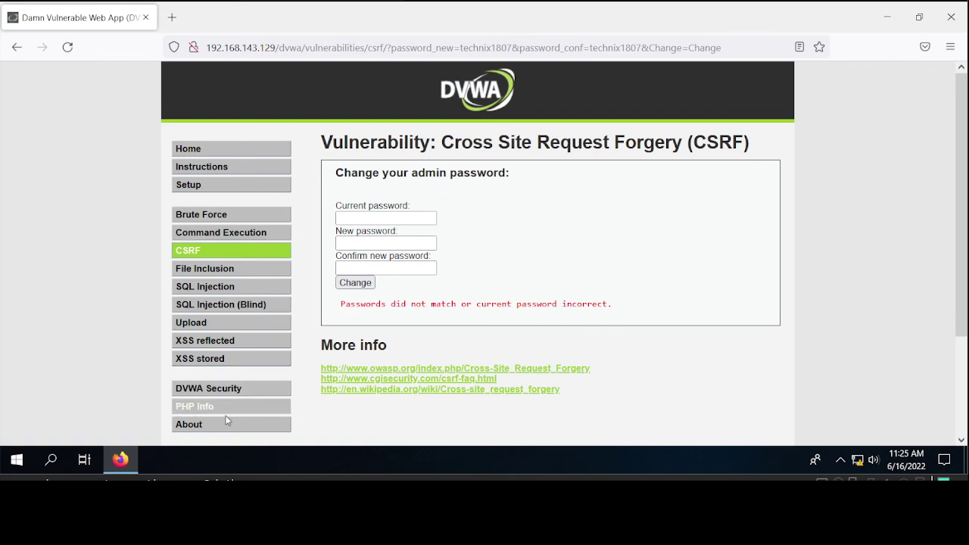
Resubmit the low DVWA security level, then minimize Firefox to the Windows desktop
left_click(215, 391)
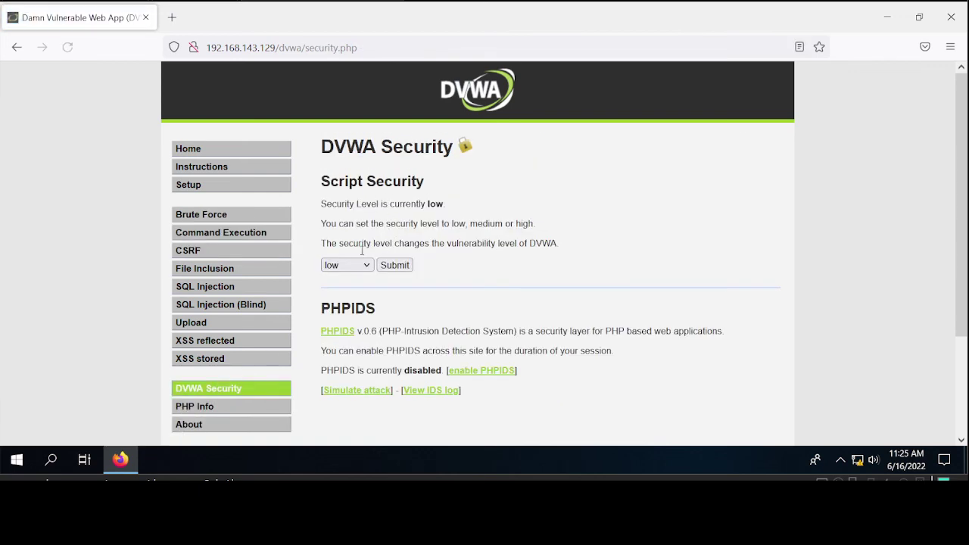
left_click(395, 266)
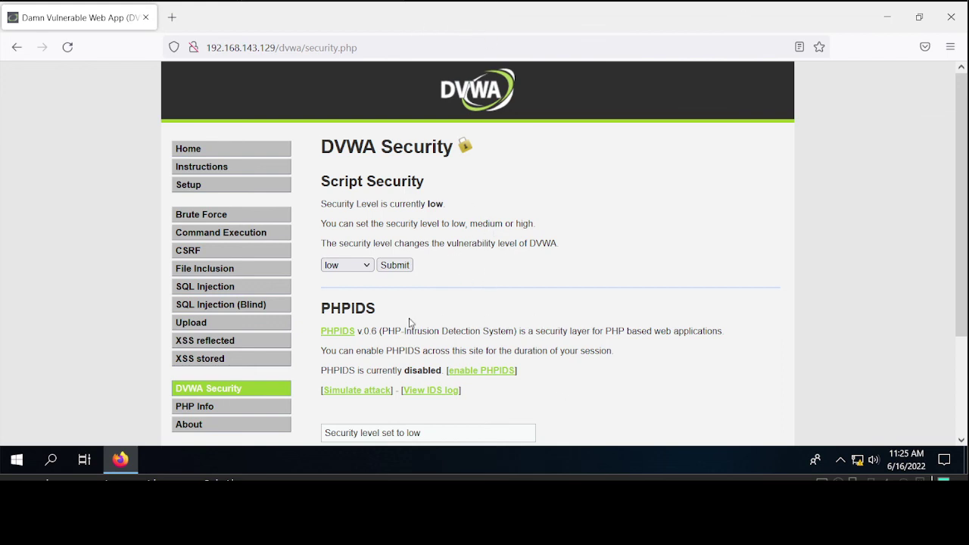
left_click(886, 18)
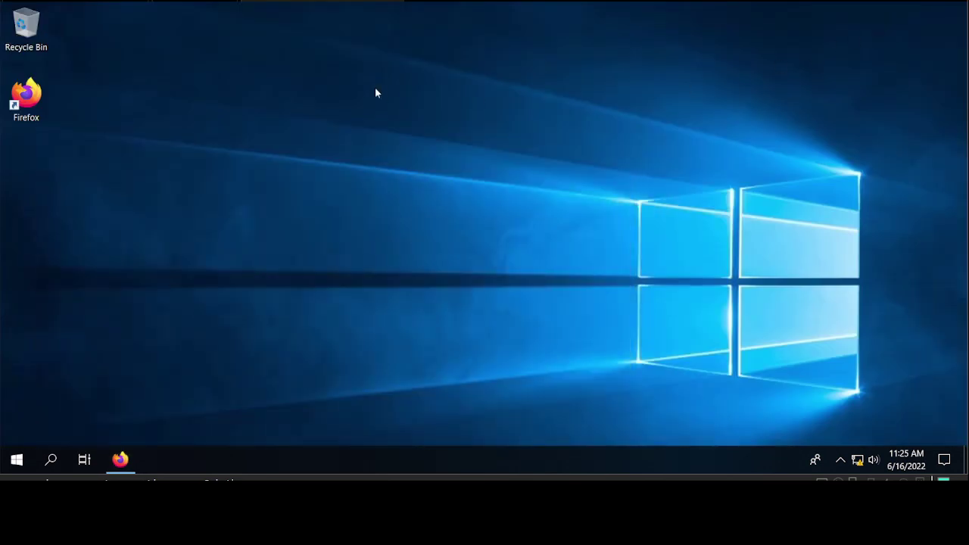